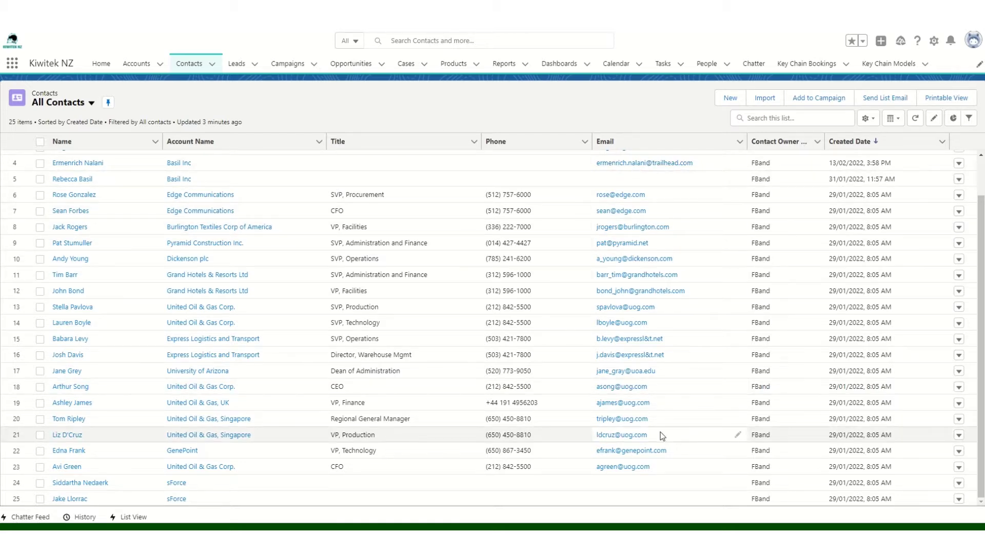
# Step: Review the three Basil Inc dummy contacts' names and wrong emails in B2:D4
pyautogui.click(501, 278)
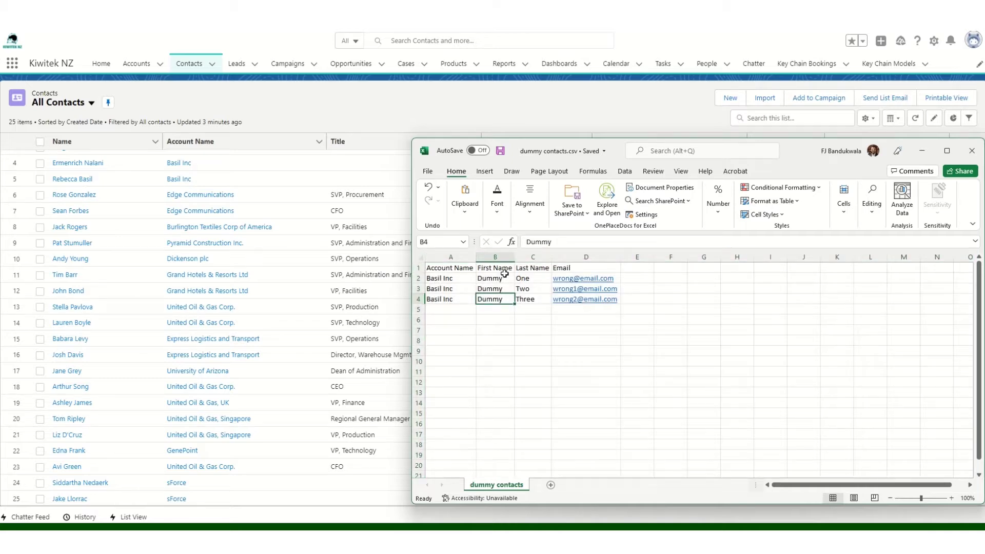
pyautogui.moveTo(497, 279)
pyautogui.mouseDown()
pyautogui.moveTo(601, 278)
pyautogui.moveTo(606, 301)
pyautogui.mouseUp()
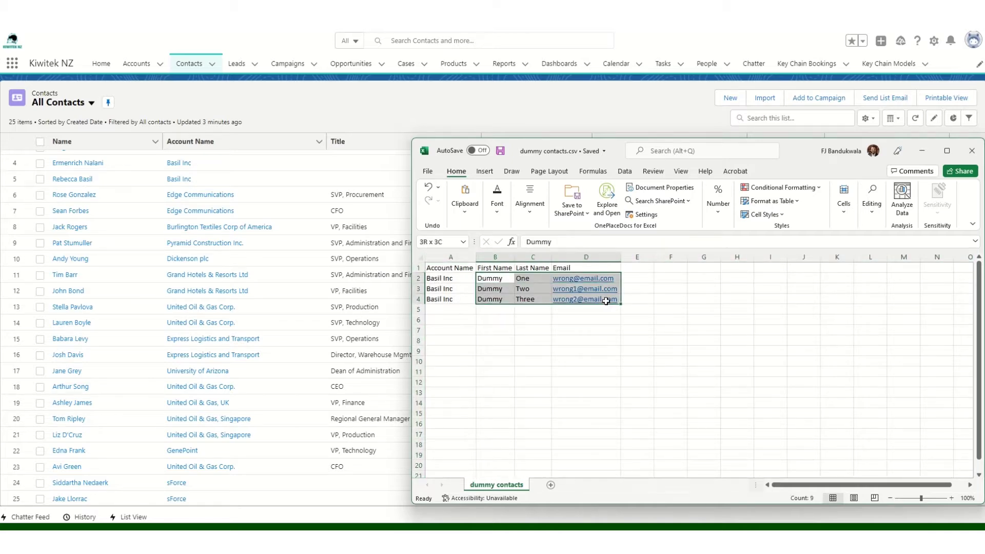
pyautogui.click(499, 278)
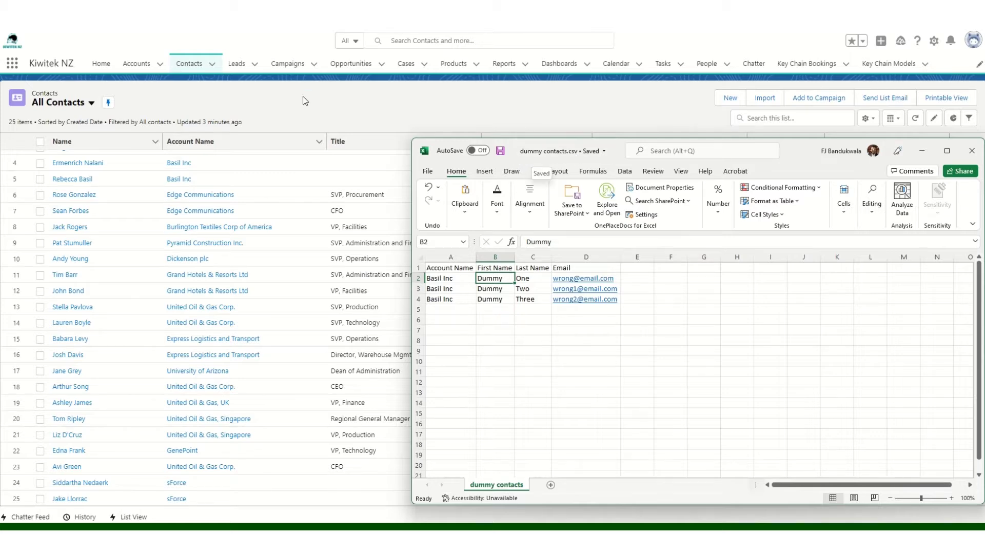
# Step: Open the Data Import Wizard from Salesforce Setup via Quick Find 'import'
pyautogui.click(323, 100)
pyautogui.click(934, 40)
pyautogui.click(892, 68)
pyautogui.click(60, 92)
pyautogui.write('im')
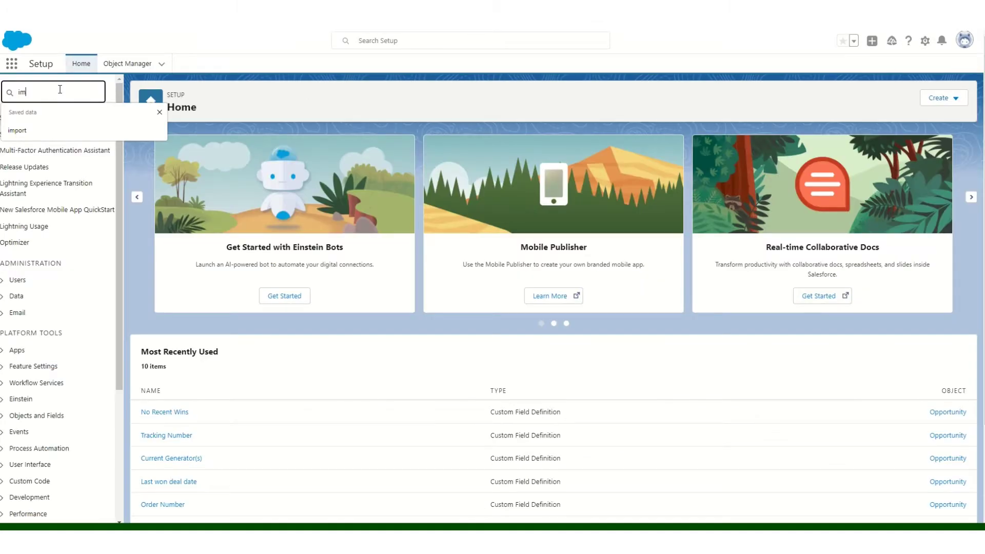
pyautogui.write('port')
pyautogui.click(46, 194)
pyautogui.click(191, 477)
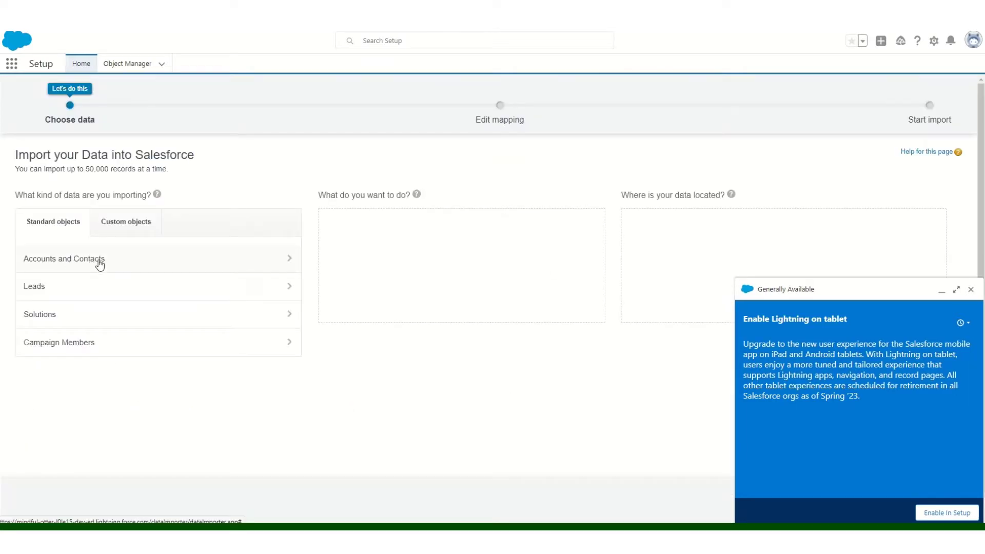
# Step: Add new Accounts and Contacts records from the dummy contacts CSV file
pyautogui.click(99, 262)
pyautogui.click(387, 223)
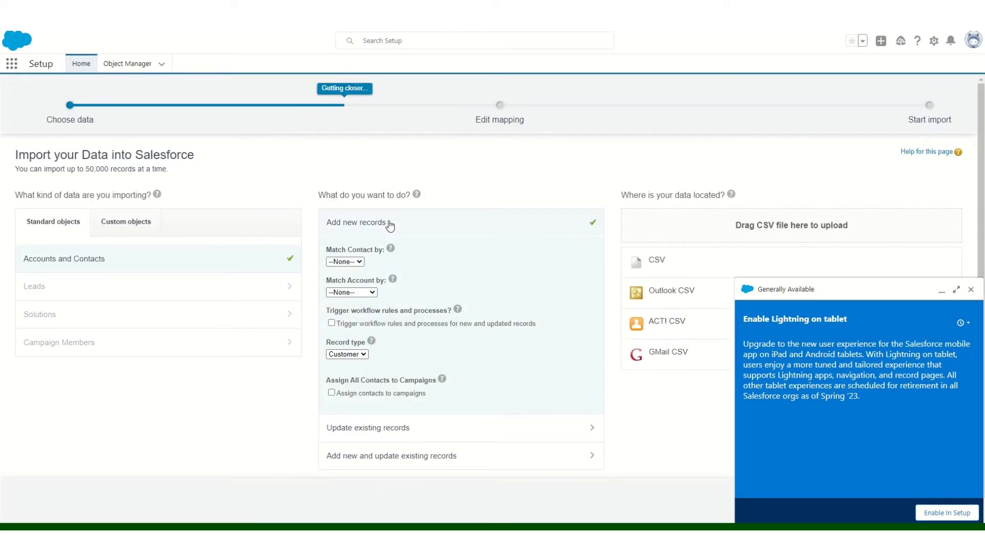
pyautogui.click(656, 259)
pyautogui.click(667, 291)
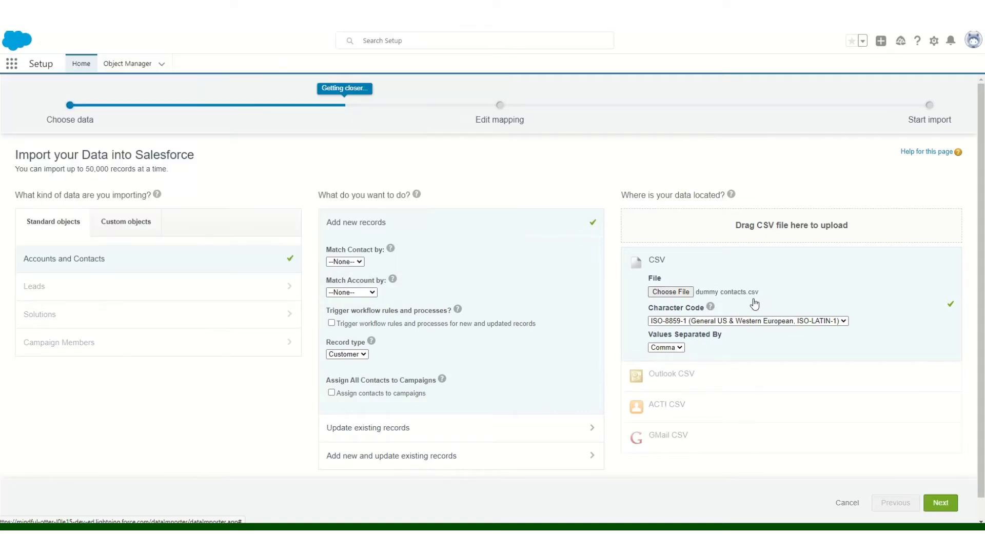
pyautogui.click(941, 503)
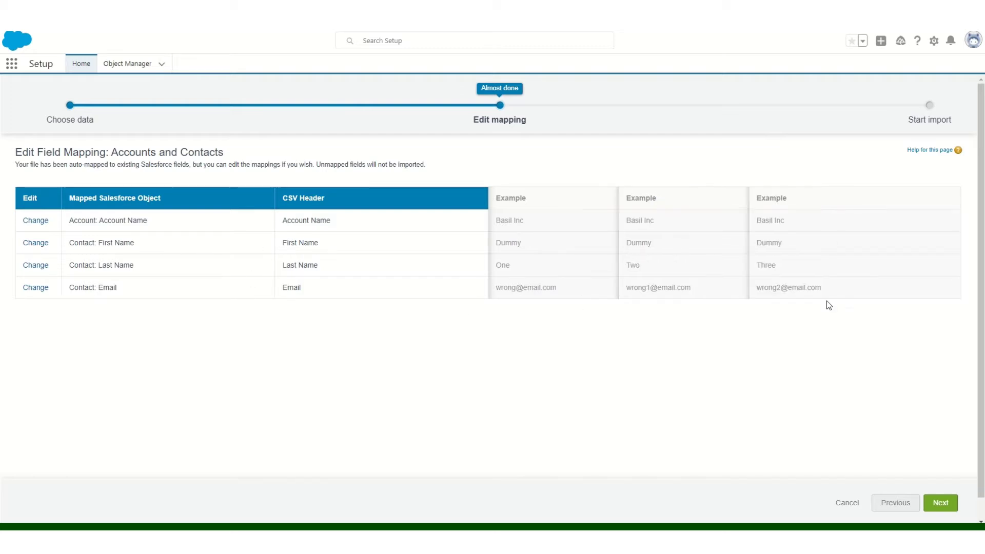
# Step: Import the contacts and confirm Dummy One, Two and Three in the refreshed contacts list
pyautogui.click(941, 503)
pyautogui.click(941, 503)
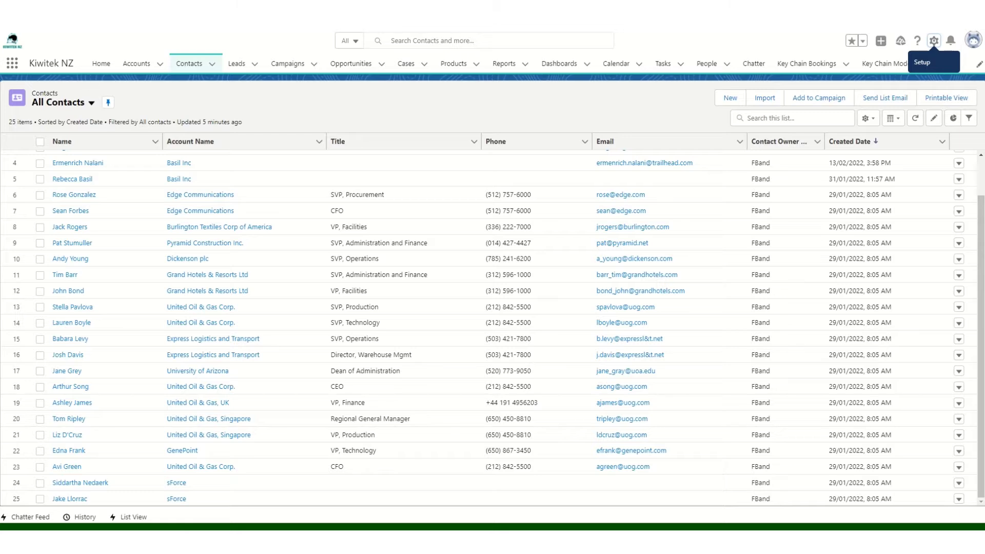
pyautogui.click(60, 31)
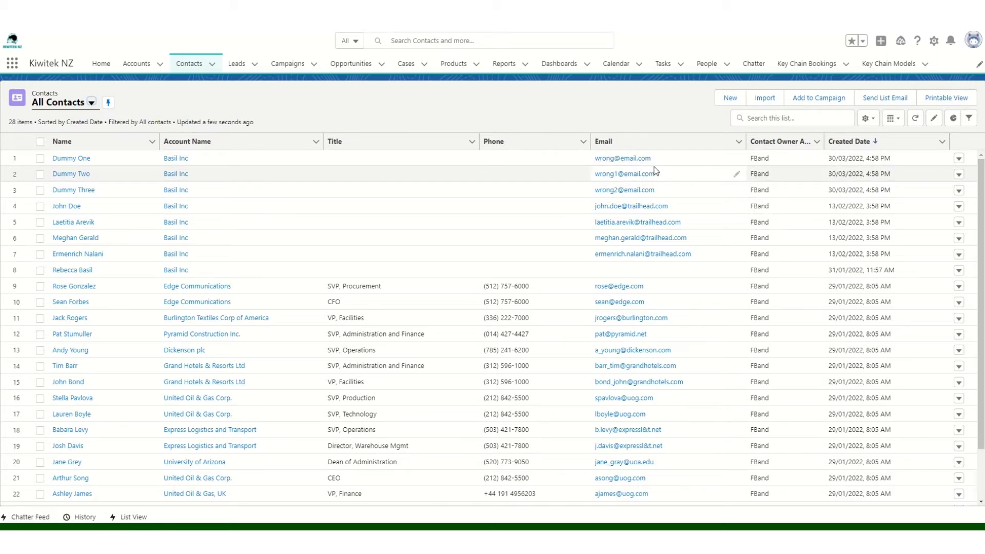
pyautogui.moveTo(641, 163); pyautogui.dragTo(672, 190)
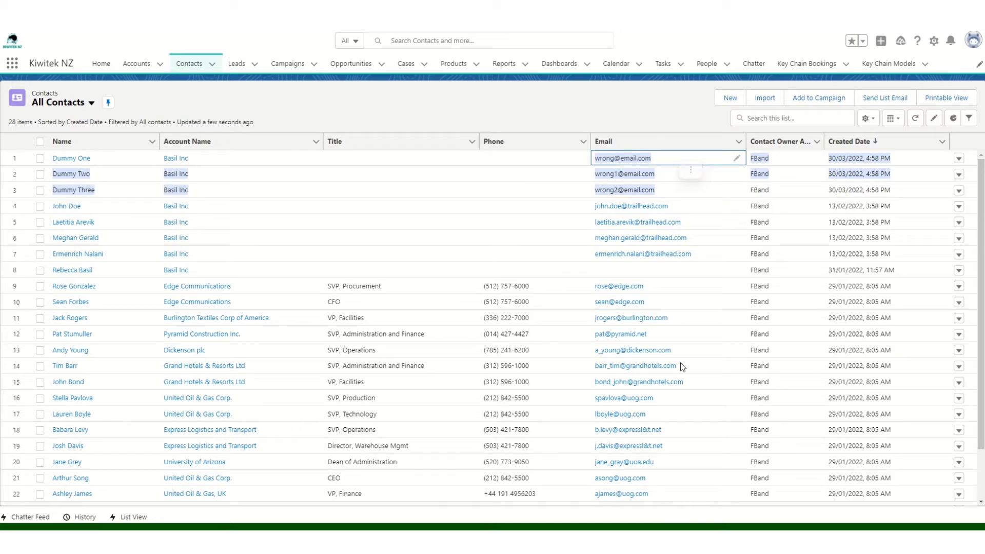
pyautogui.click(668, 114)
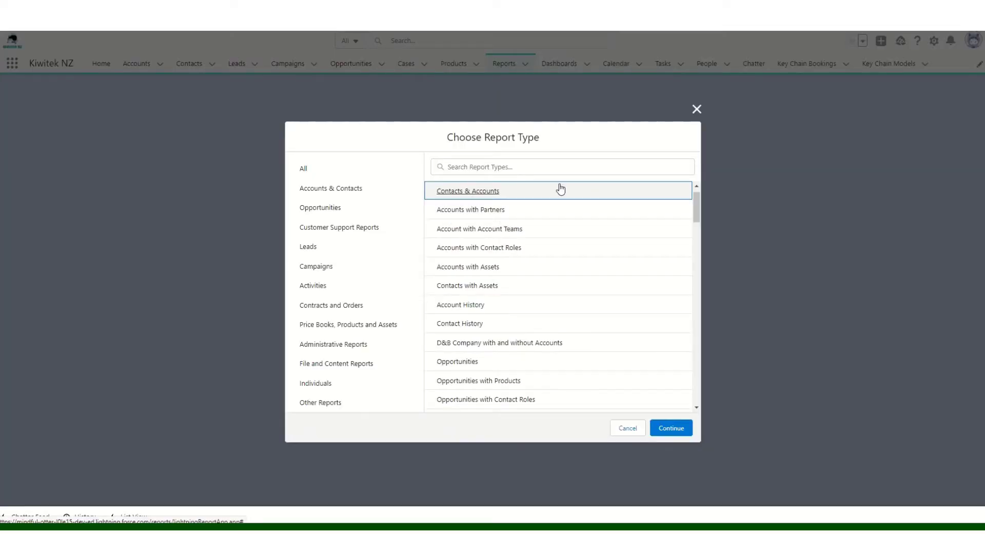
# Step: Run a Contacts & Accounts report of the Dummy contacts and export it as comma-delimited CSV
pyautogui.click(674, 429)
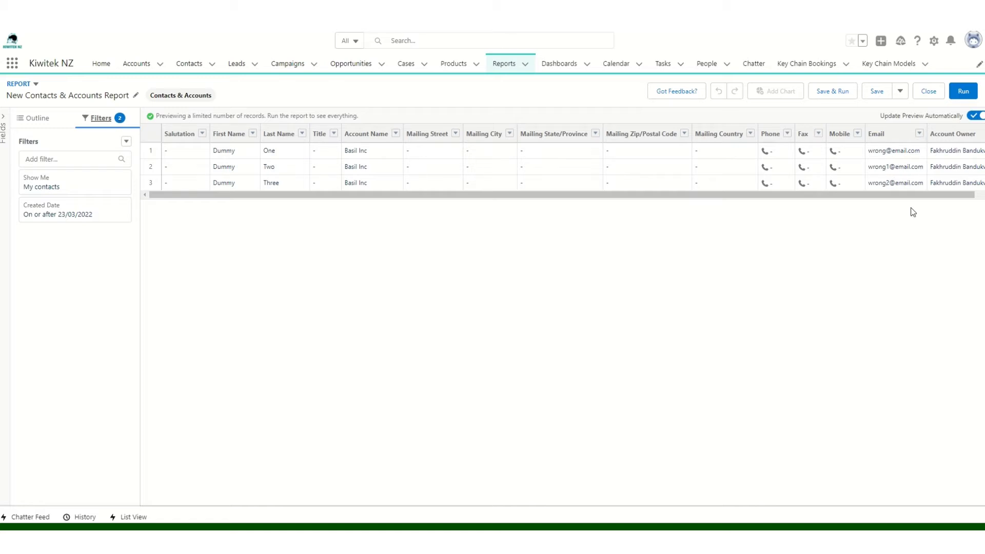
pyautogui.click(962, 91)
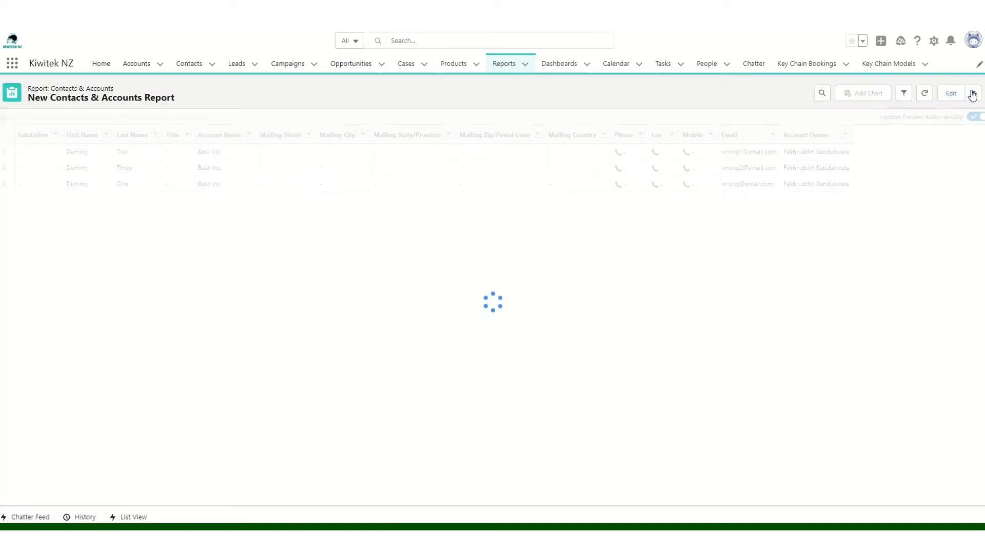
pyautogui.click(973, 92)
pyautogui.click(956, 132)
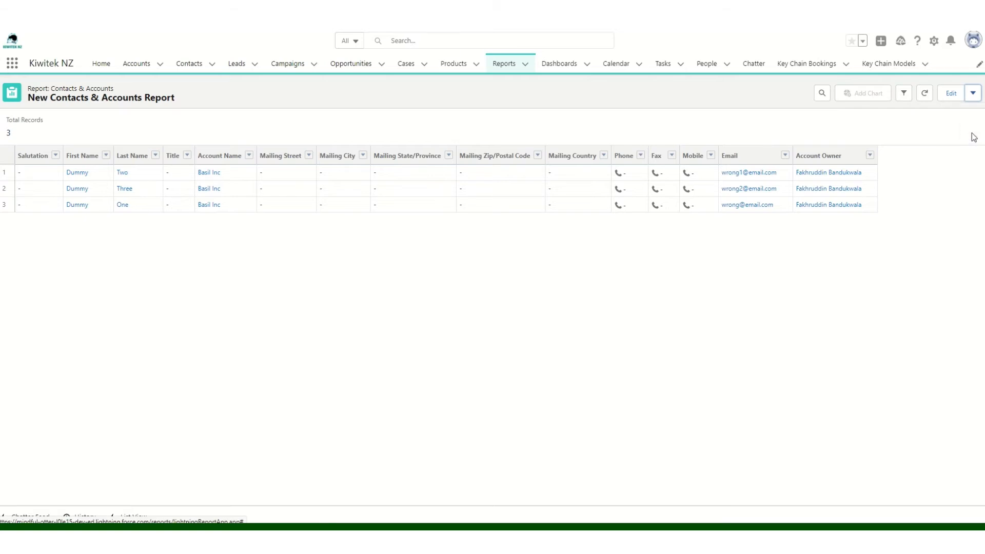
pyautogui.click(414, 328)
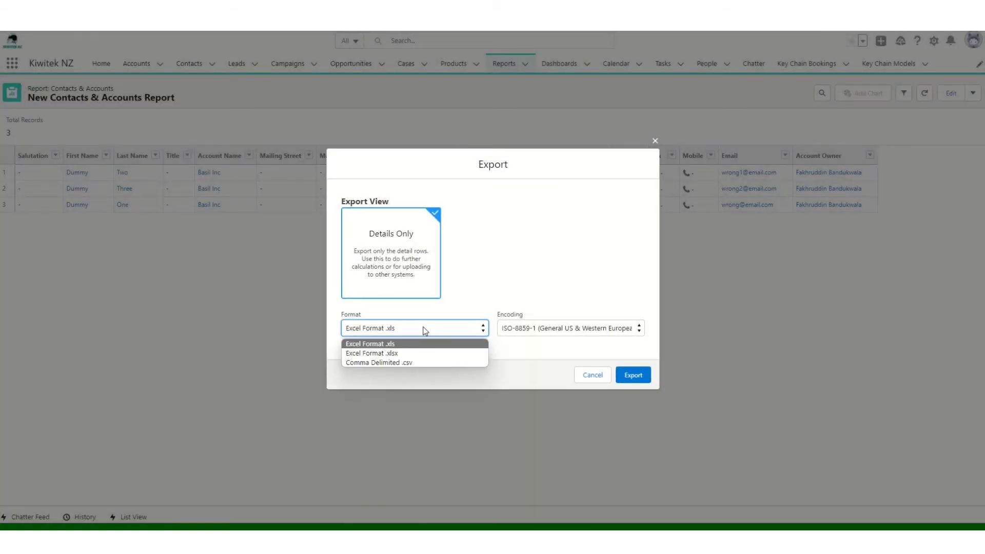
pyautogui.click(412, 361)
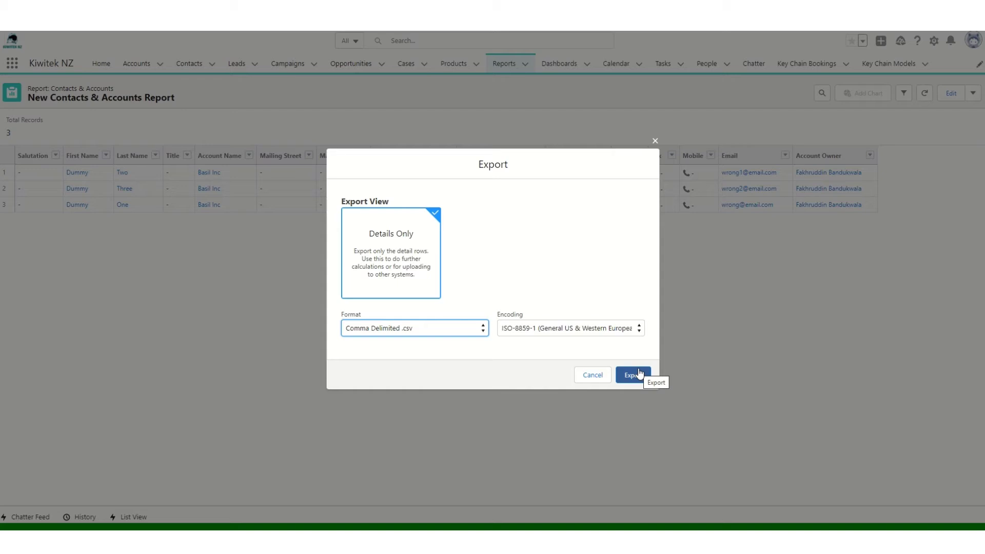
pyautogui.click(602, 376)
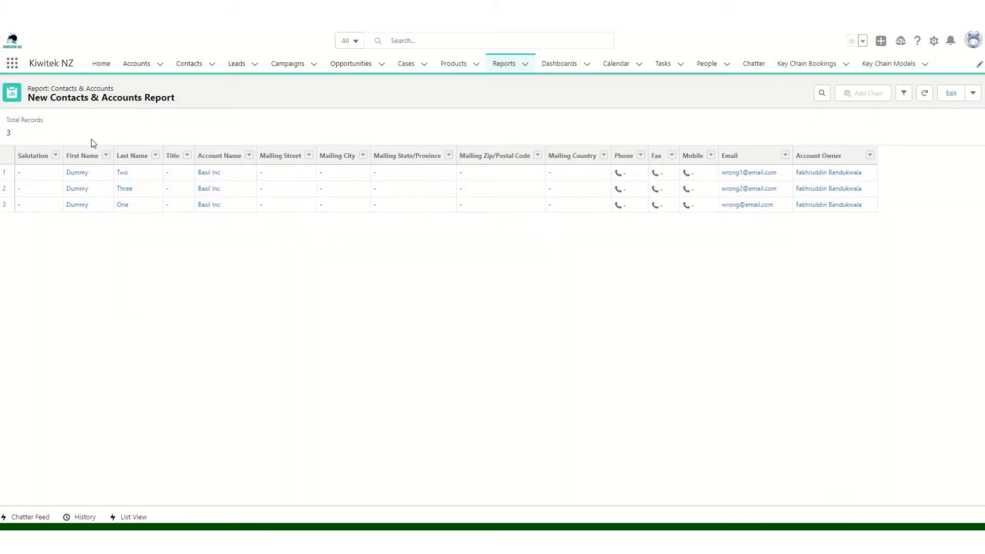
# Step: Add the FullID column, remove Salutation, and add then remove Contact ID
pyautogui.click(951, 93)
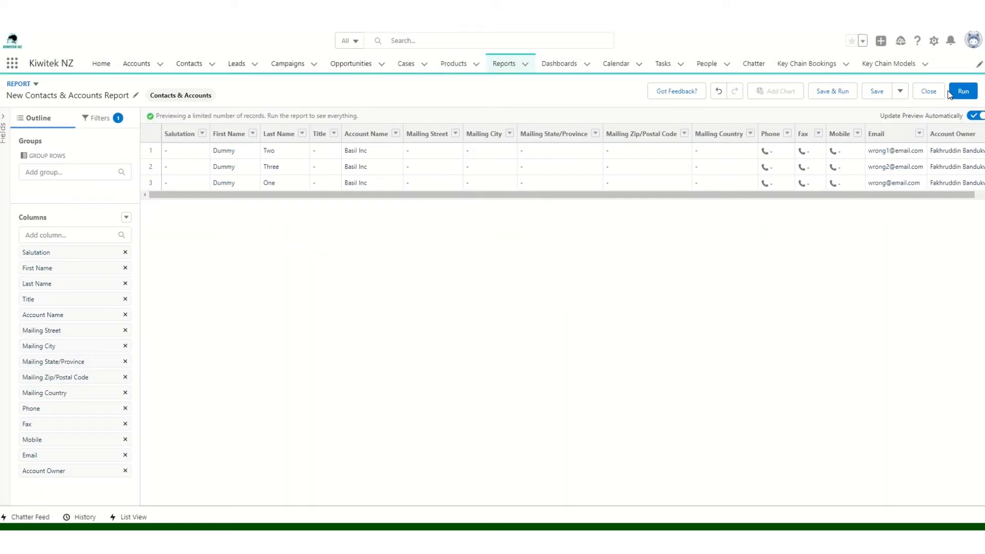
pyautogui.click(67, 236)
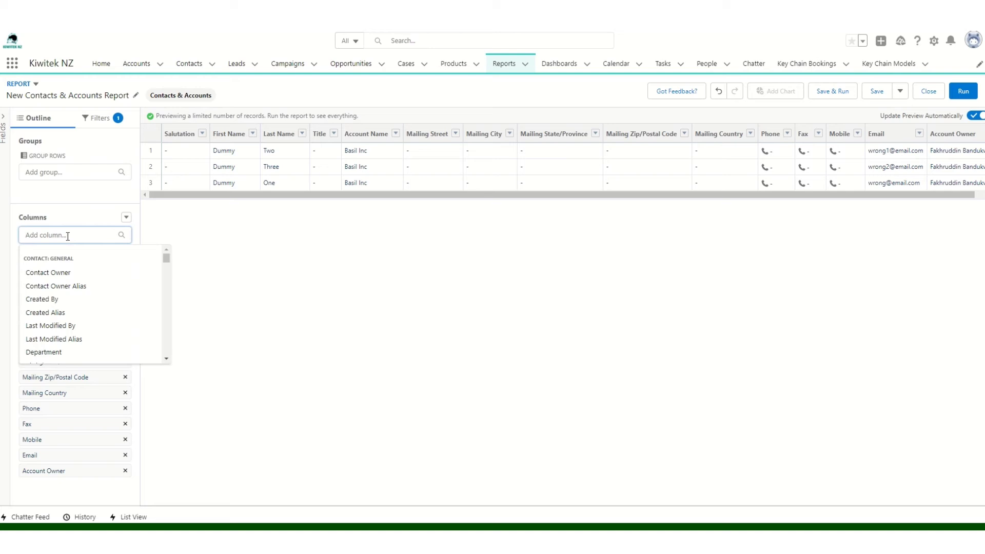
pyautogui.write('full')
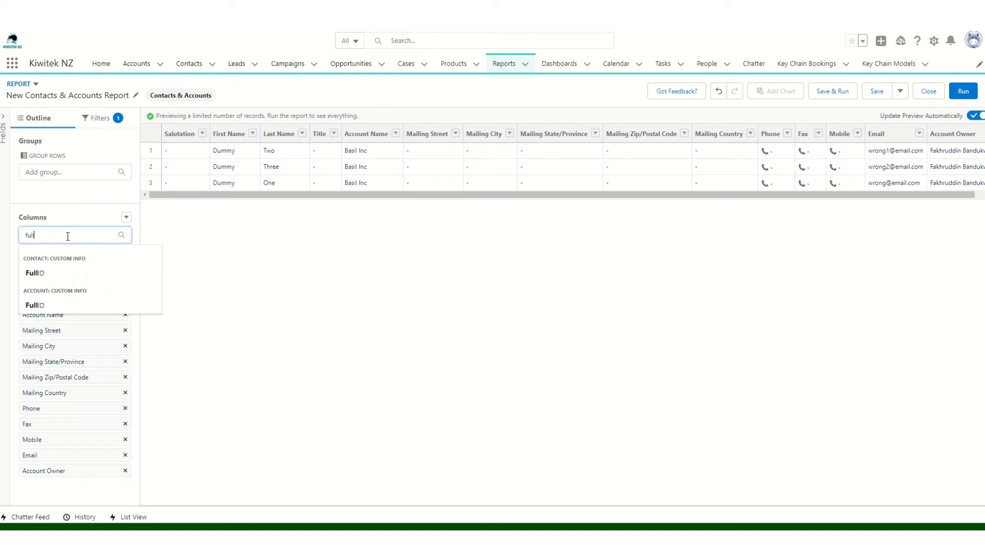
pyautogui.click(46, 274)
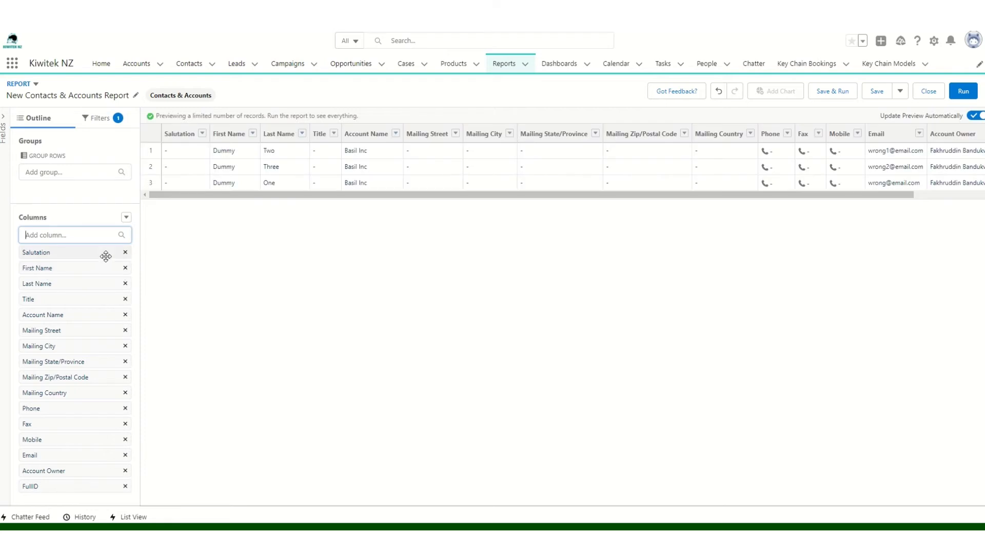
pyautogui.click(126, 253)
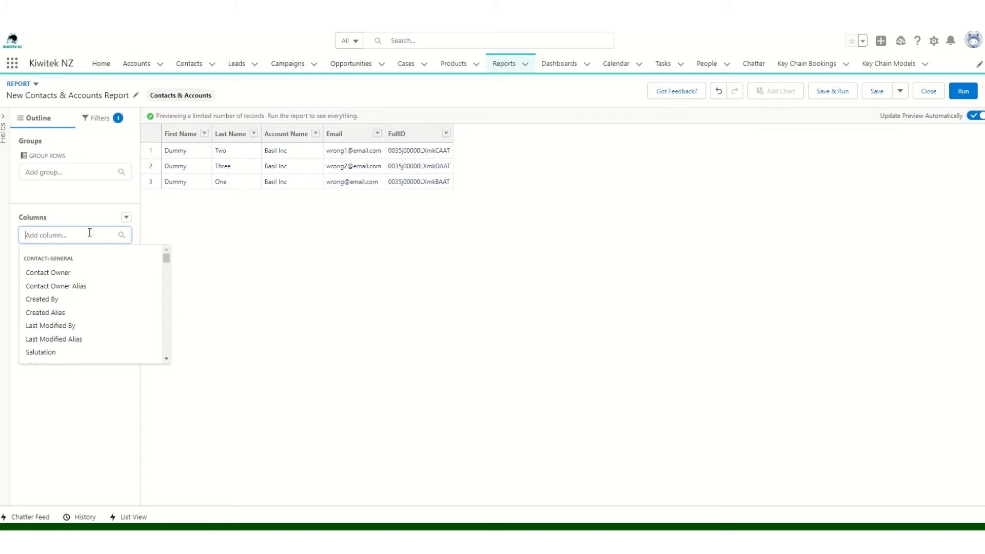
pyautogui.write('id')
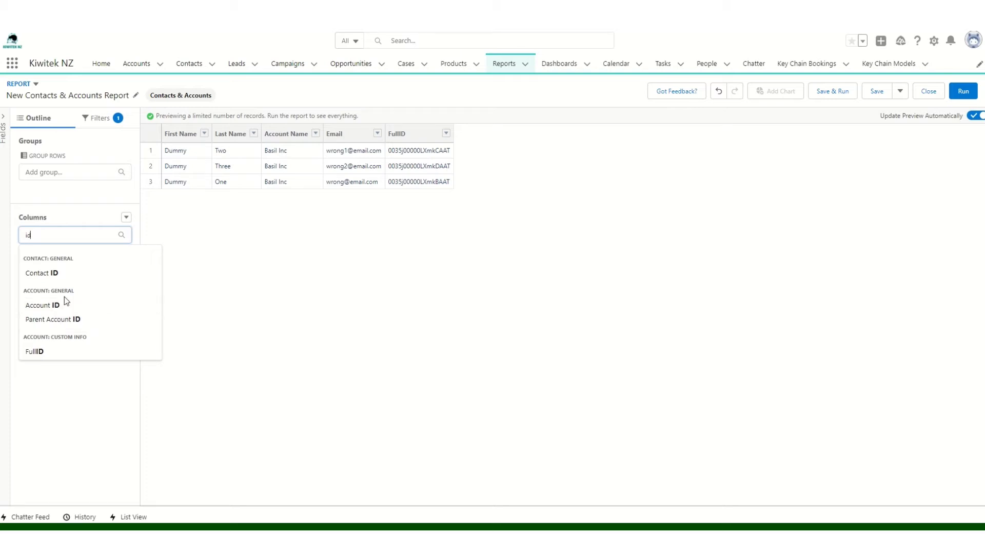
pyautogui.click(43, 273)
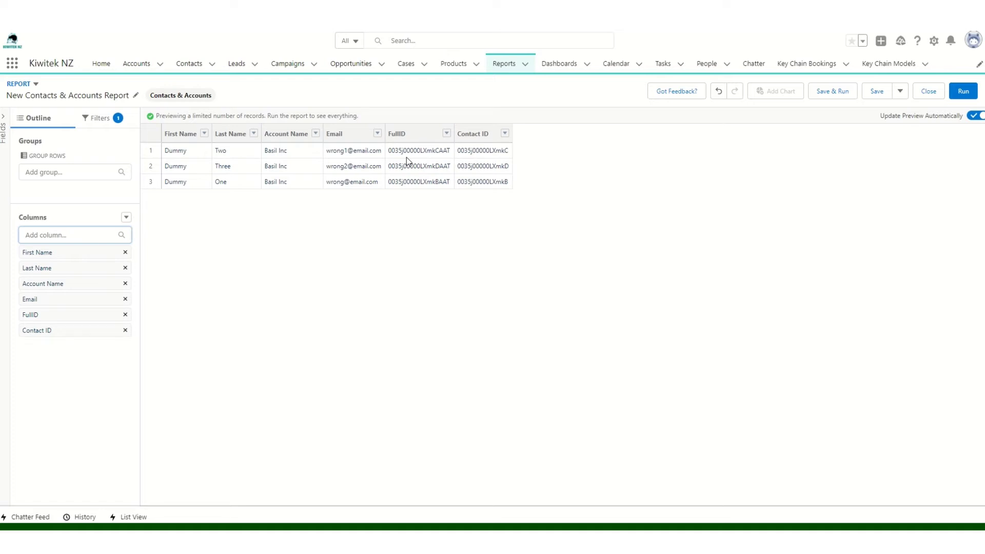
pyautogui.click(126, 332)
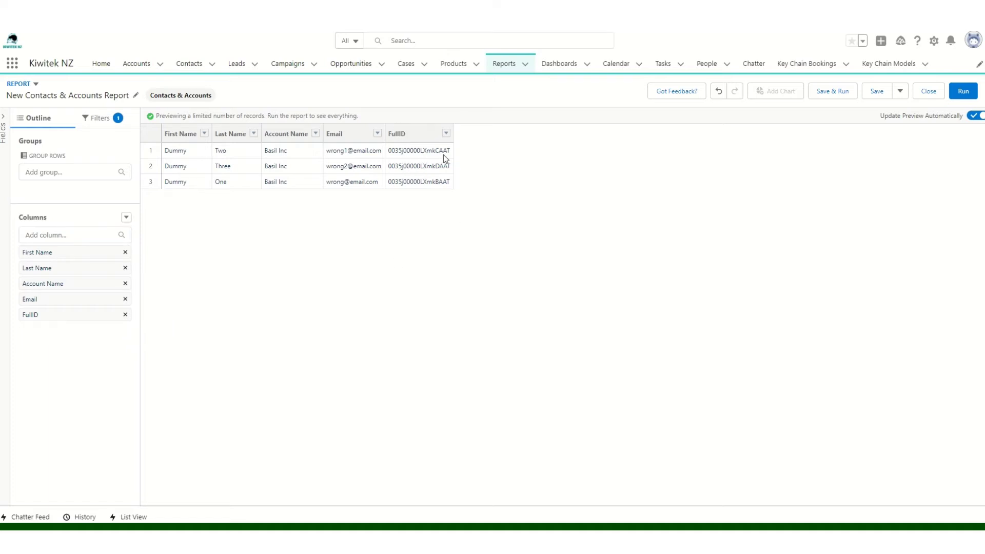
# Step: Rerun the trimmed report, export it as comma-delimited CSV, and select all in Excel
pyautogui.click(967, 96)
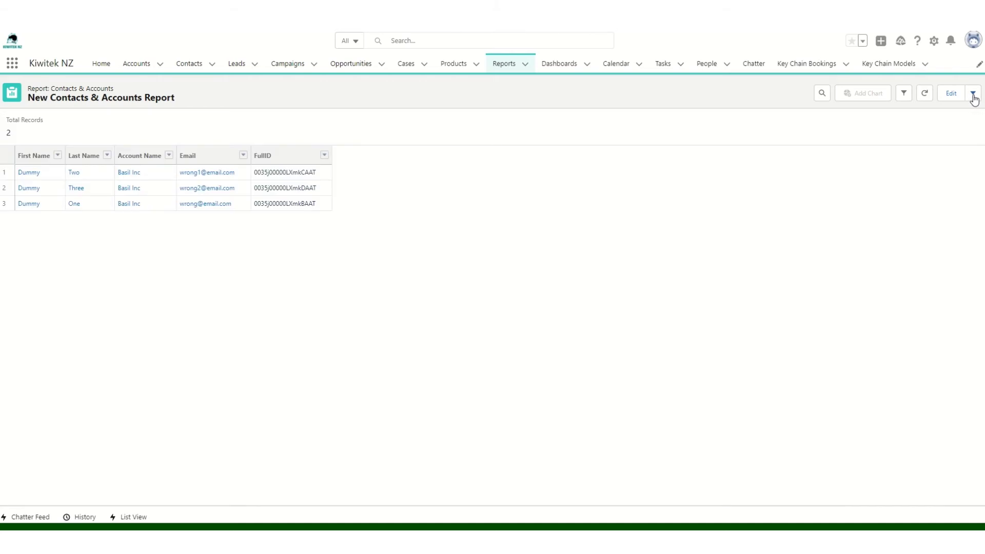
pyautogui.click(974, 95)
pyautogui.click(963, 130)
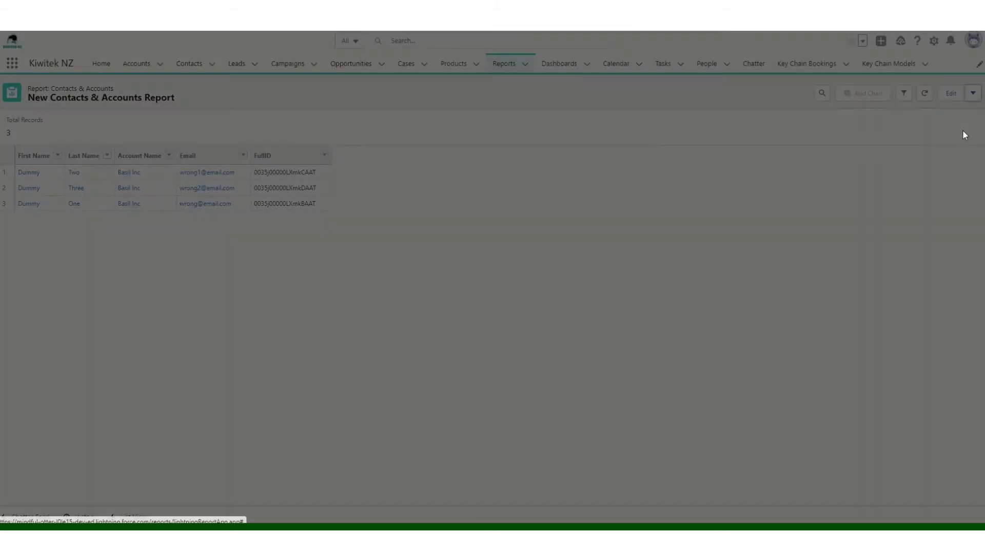
pyautogui.click(376, 328)
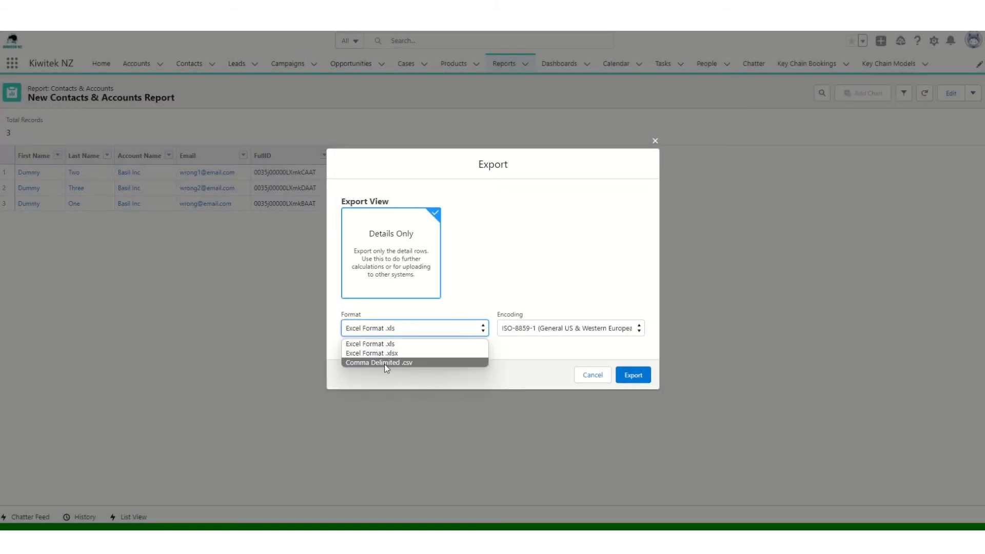
pyautogui.click(387, 364)
pyautogui.click(633, 374)
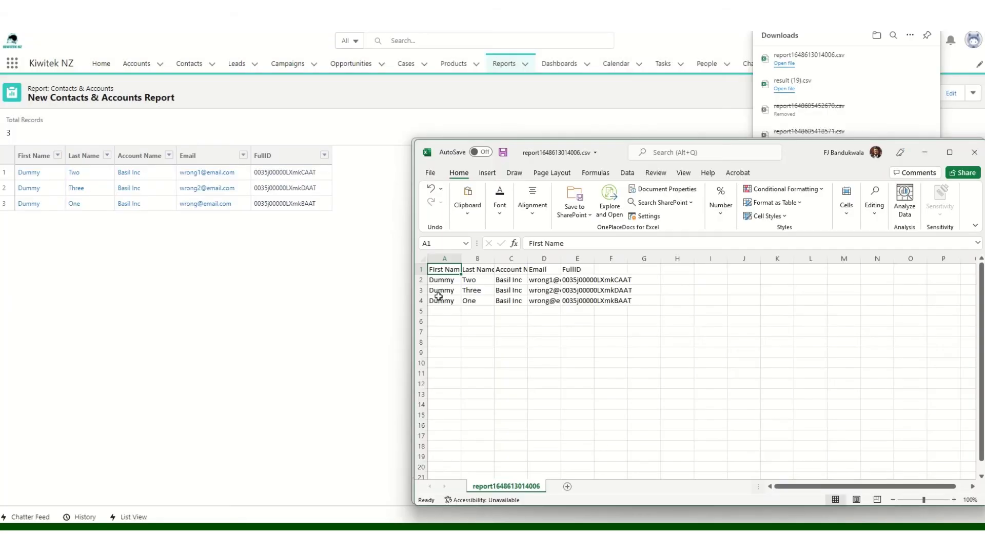
pyautogui.click(423, 259)
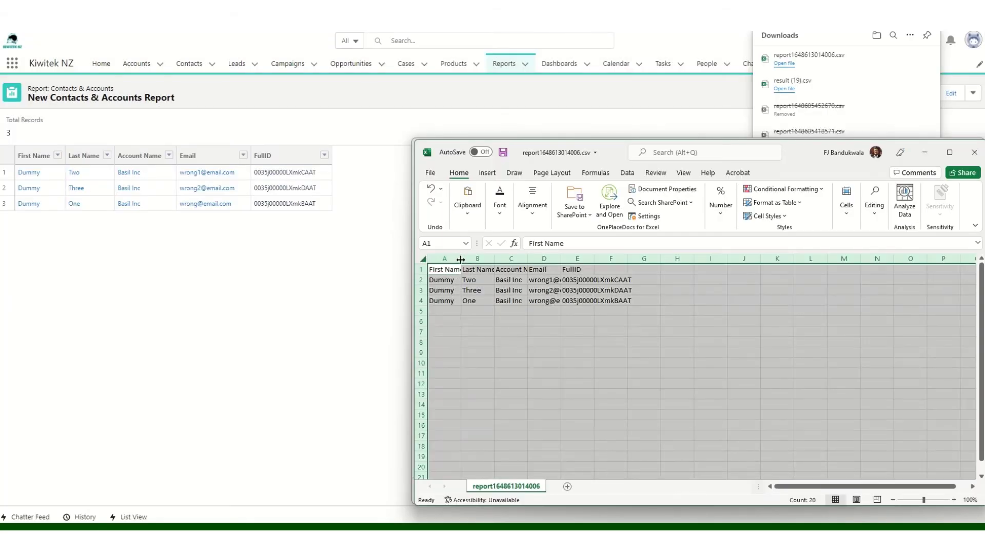
# Step: Autofit the columns and clear the three email addresses in D2:D4
pyautogui.doubleClick(460, 259)
pyautogui.click(581, 279)
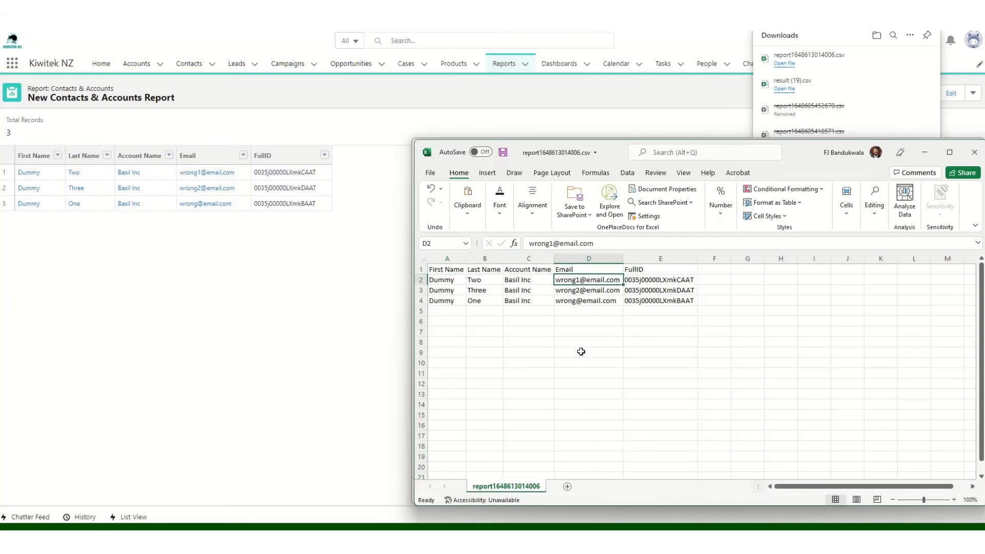
pyautogui.press('Delete')
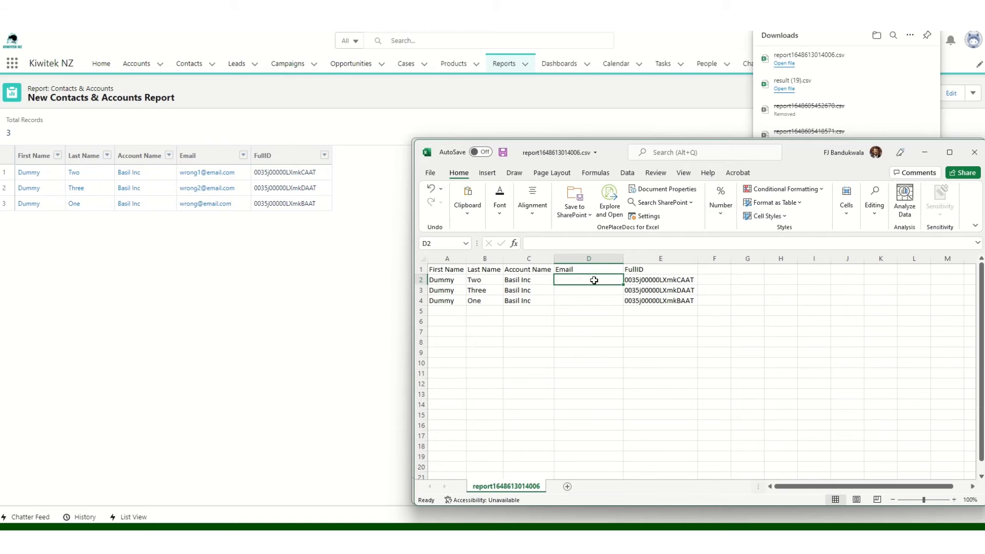
pyautogui.click(667, 280)
pyautogui.click(605, 284)
# Step: Move Email after FullID and delete the First Name, Last Name and Account Name columns
pyautogui.click(594, 259)
pyautogui.moveTo(626, 303); pyautogui.dragTo(677, 309)
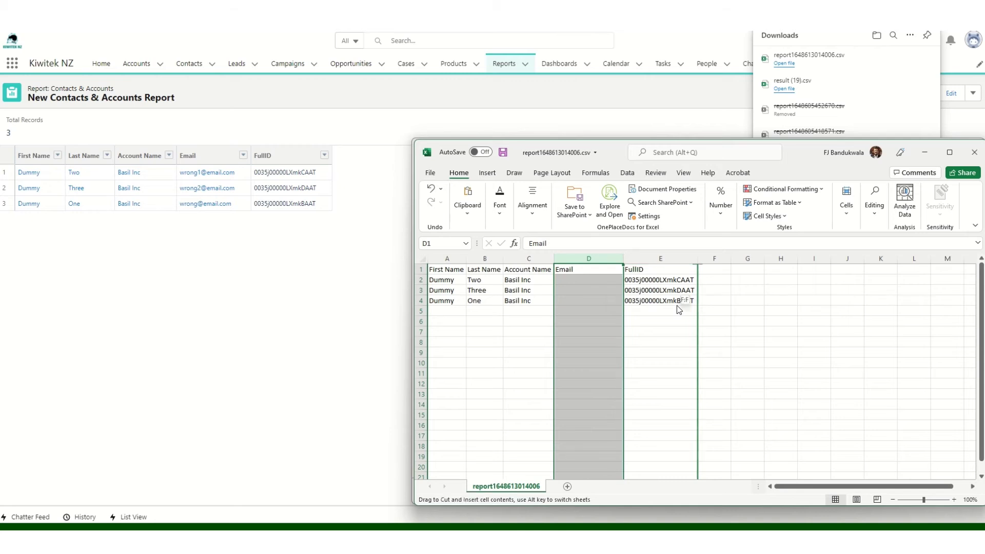
pyautogui.moveTo(676, 306); pyautogui.dragTo(676, 306)
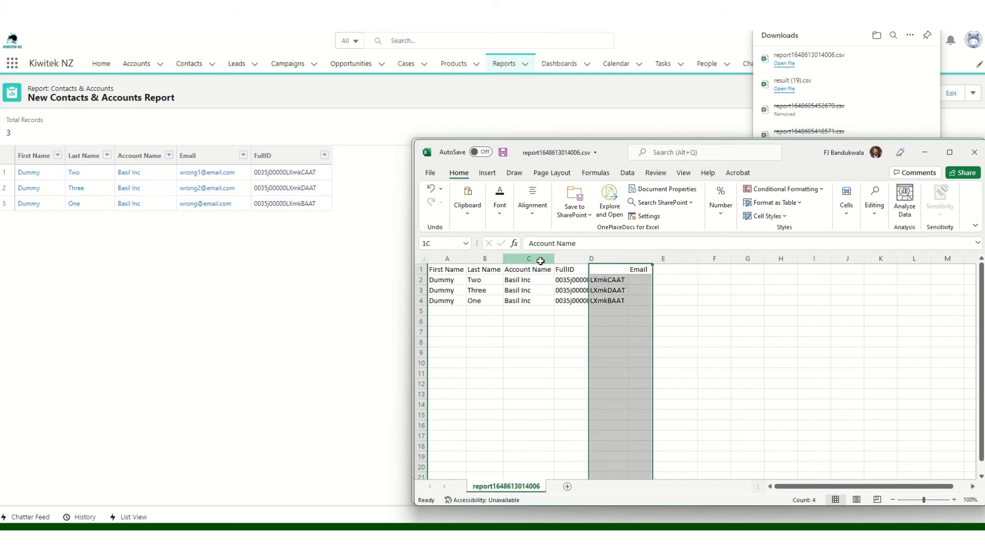
pyautogui.moveTo(528, 259); pyautogui.dragTo(374, 258)
pyautogui.rightClick(534, 294)
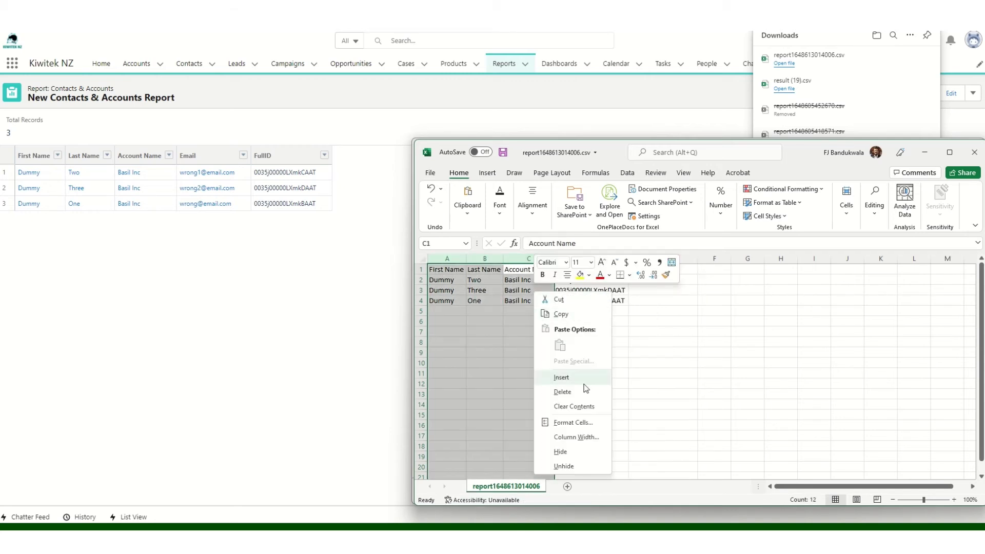
pyautogui.click(570, 392)
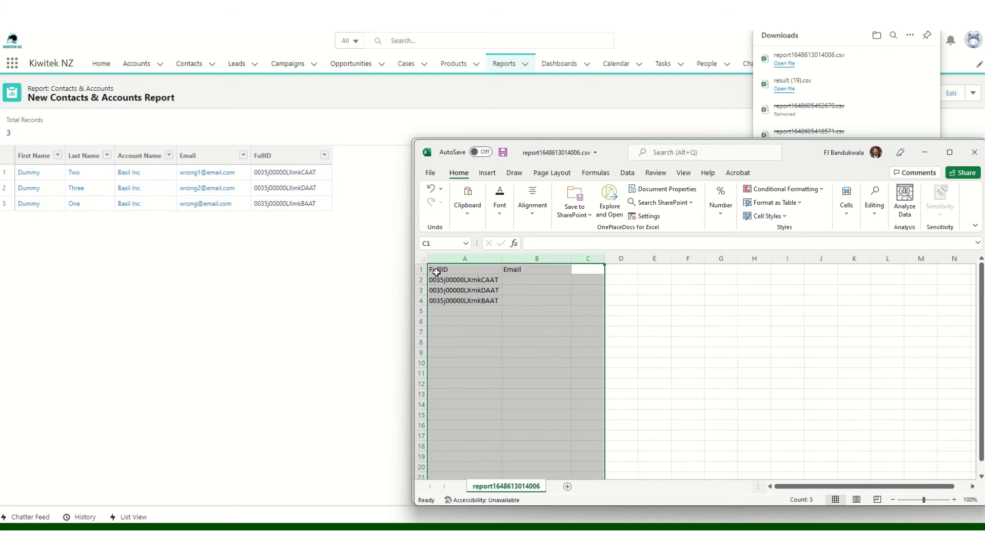
# Step: Rename the FullID header in A1 to ContactID
pyautogui.click(461, 269)
pyautogui.write('Contact')
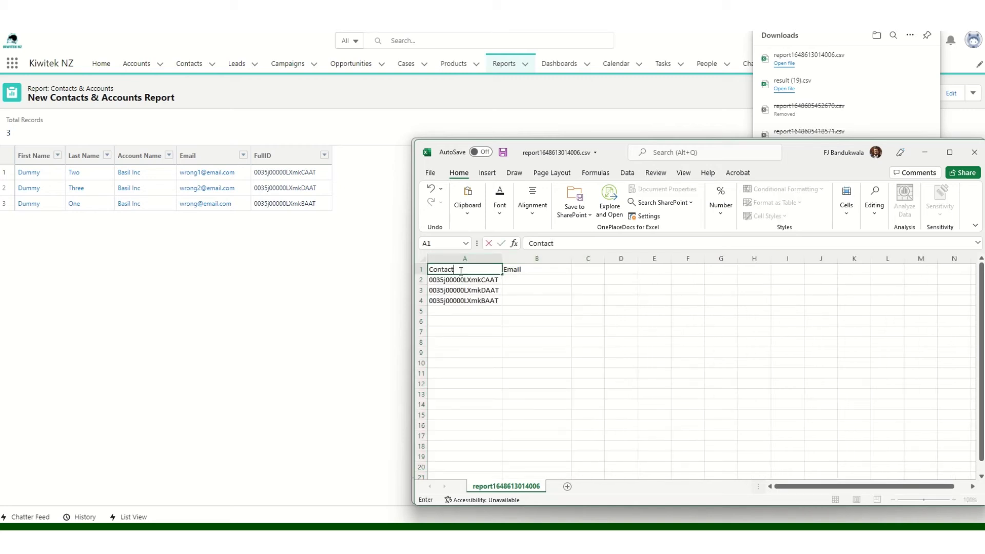
pyautogui.write('ID')
pyautogui.press('Tab')
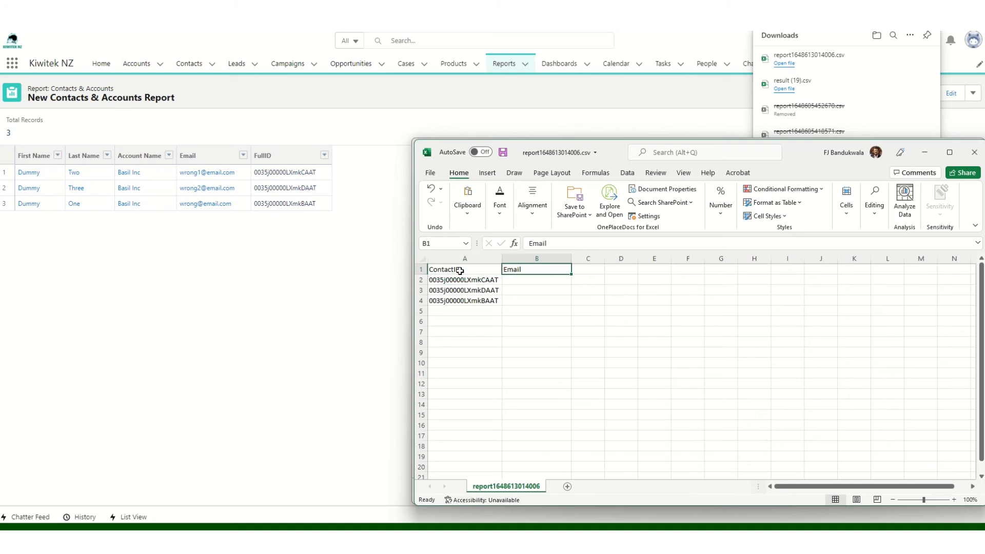
pyautogui.press('Down')
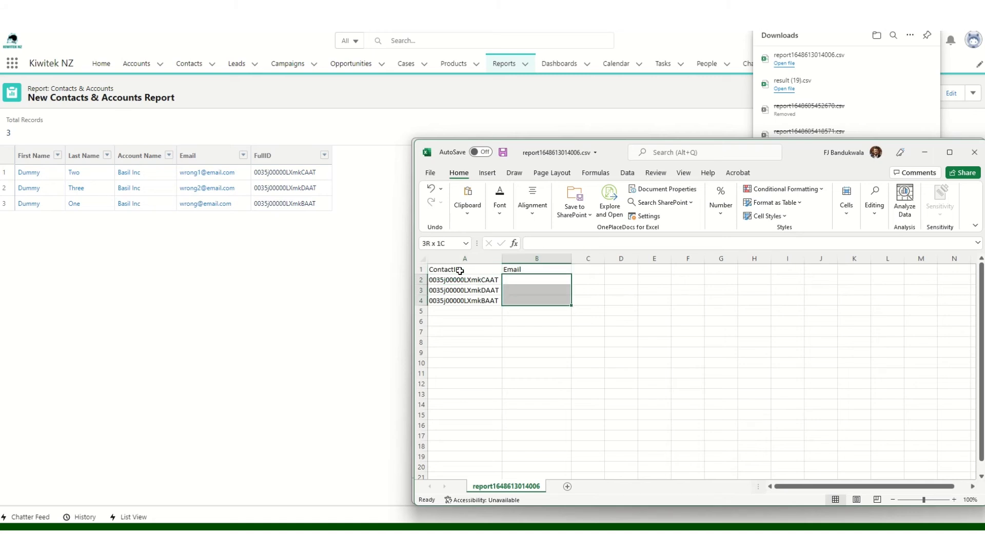
pyautogui.press('Up')
pyautogui.press('Left')
pyautogui.hotkey('shift', 'Right')
pyautogui.hotkey('shift', 'Down')
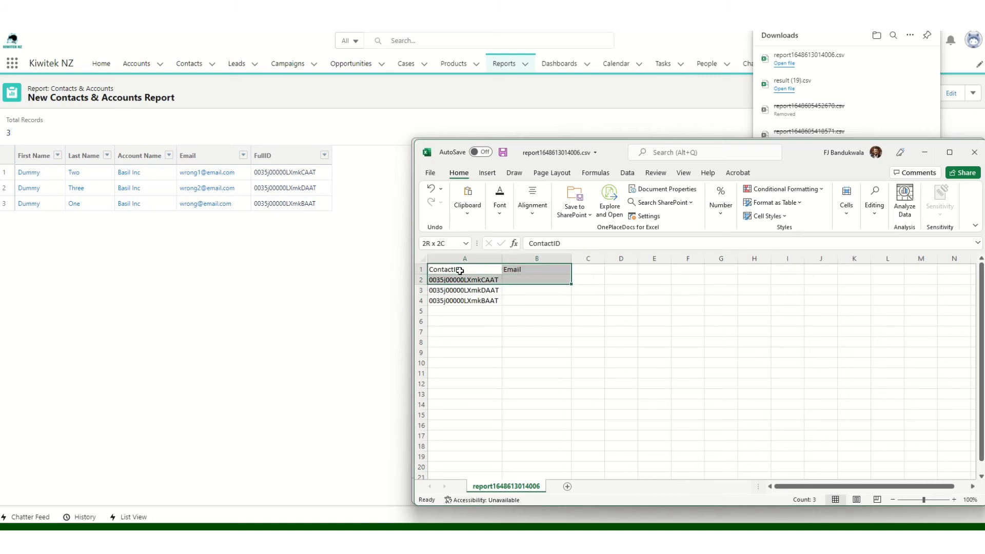
pyautogui.hotkey('shift', 'Down')
pyautogui.hotkey('shift', 'Down')
pyautogui.press('Right')
pyautogui.press('Down')
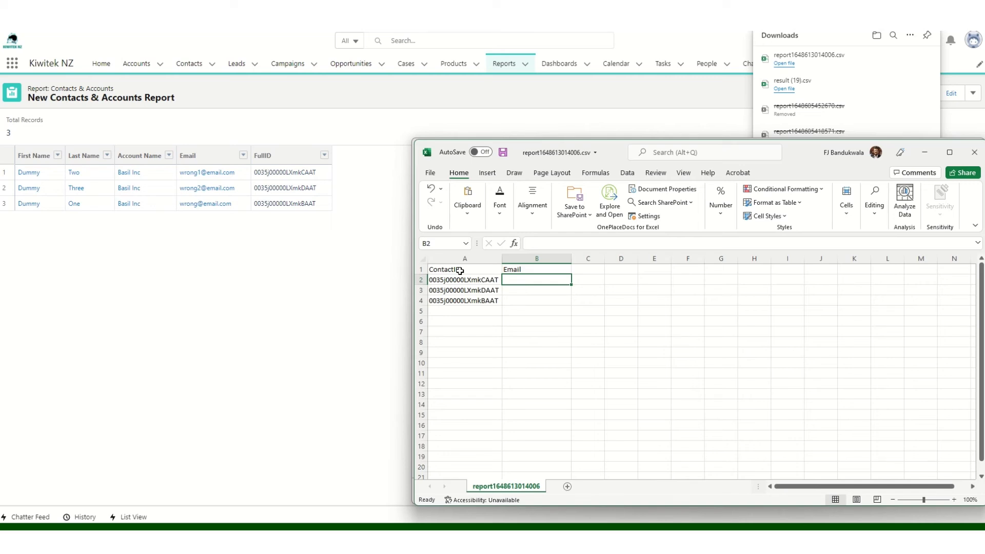
pyautogui.press('Up')
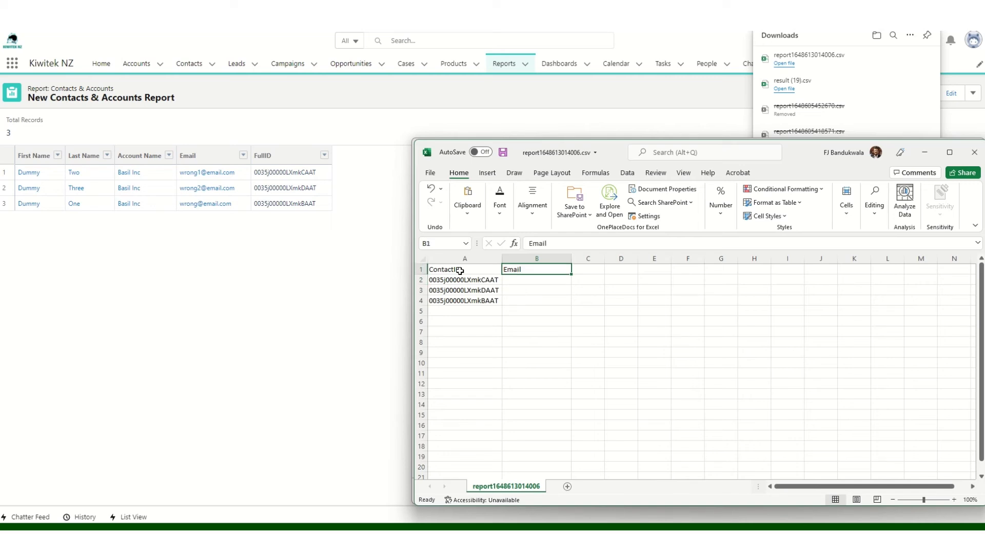
# Step: Fill #N/A into email cells B2 through B4
pyautogui.hotkey('shift', 'Down')
pyautogui.hotkey('shift', 'Down')
pyautogui.hotkey('shift', 'Down')
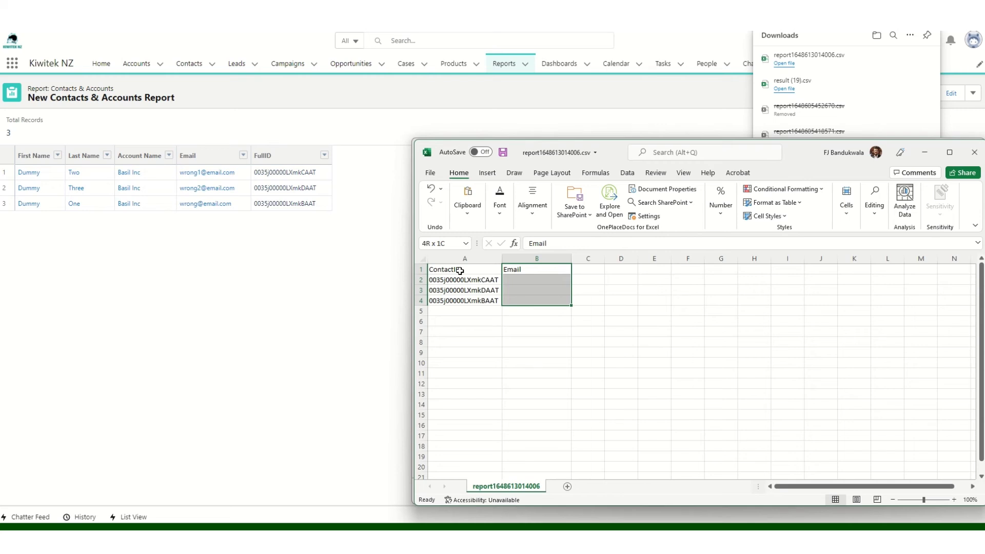
pyautogui.press('Down')
pyautogui.write('#N/A')
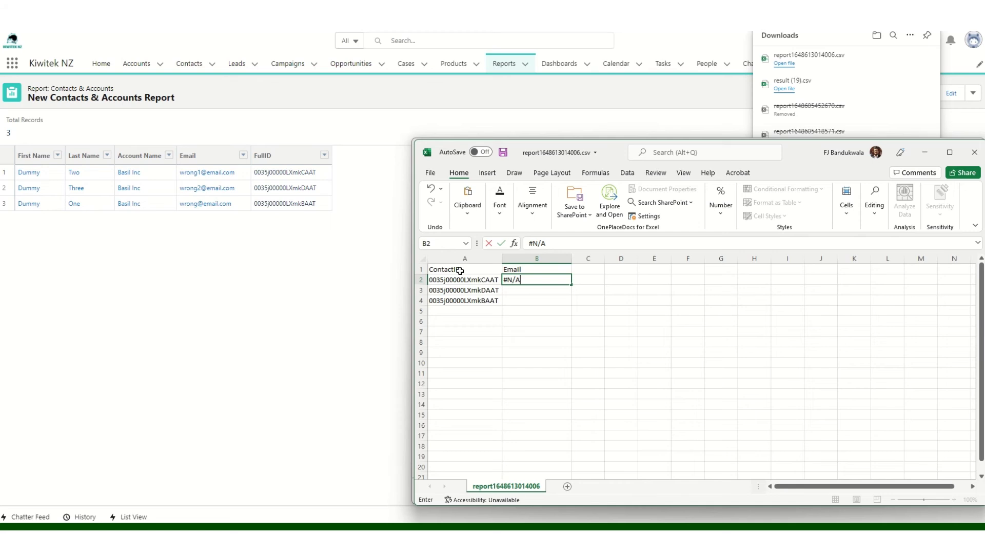
pyautogui.hotkey('ctrl', 'Return')
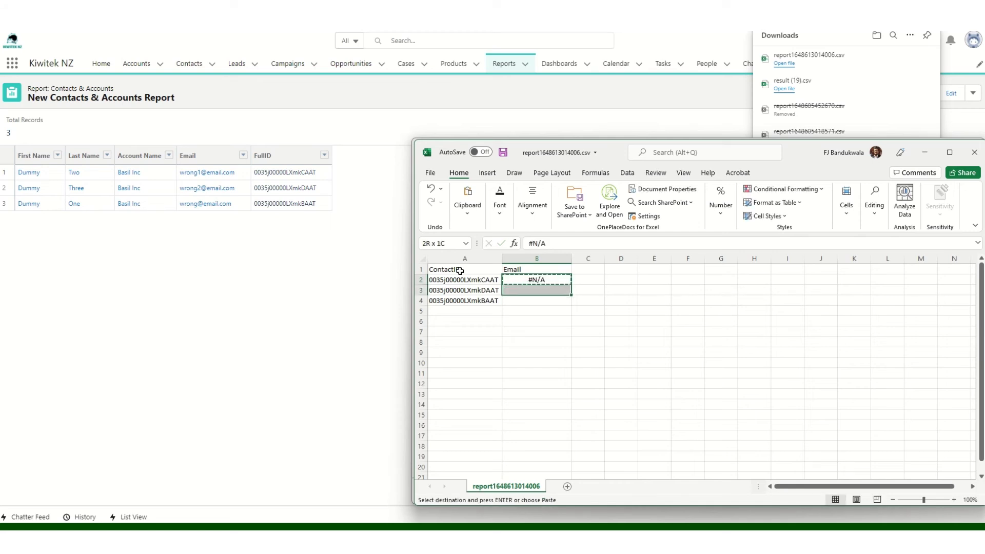
pyautogui.press('Right')
# Step: Save the edited CSV file
pyautogui.click(462, 280)
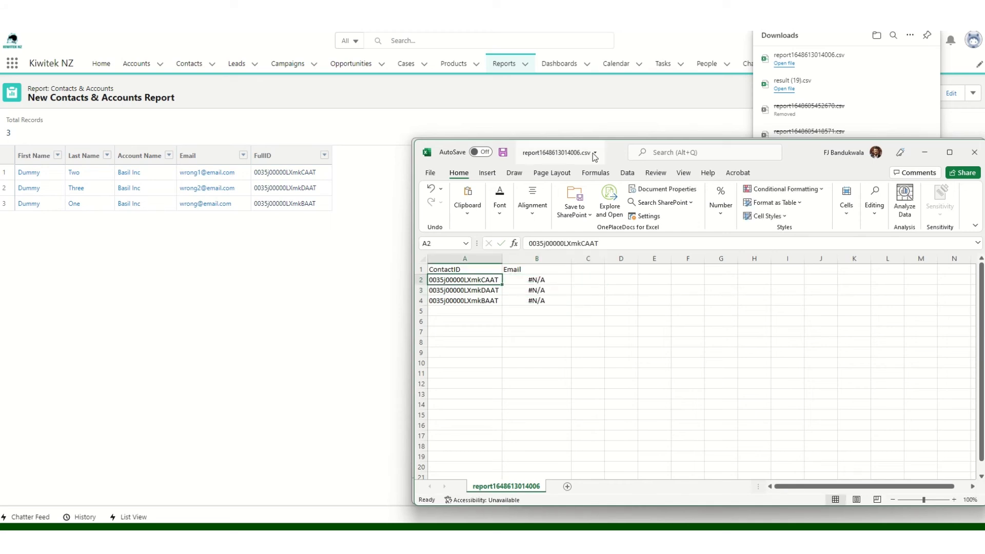
pyautogui.click(593, 153)
pyautogui.press('Escape')
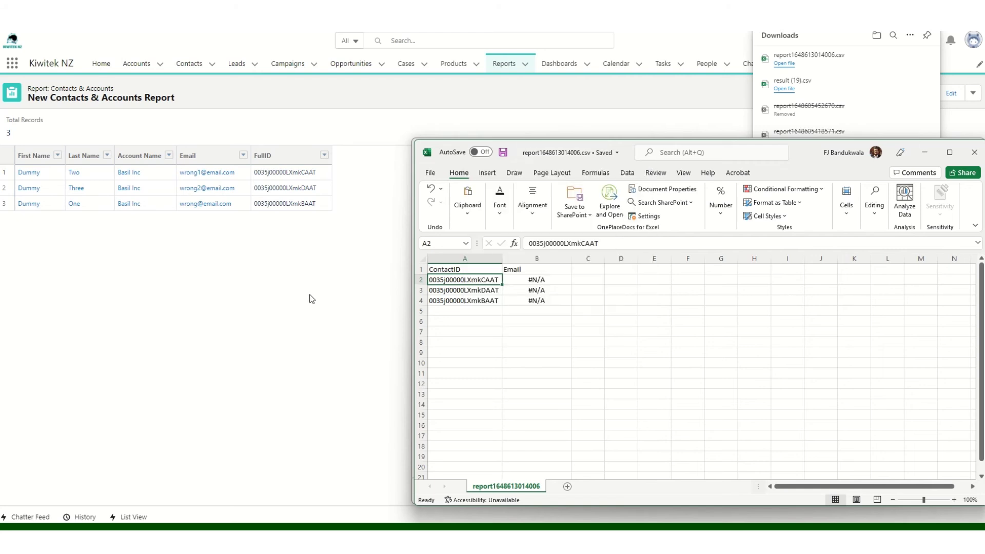
# Step: Set up an Accounts and Contacts update, matching contacts by Salesforce.com ID
pyautogui.click(311, 299)
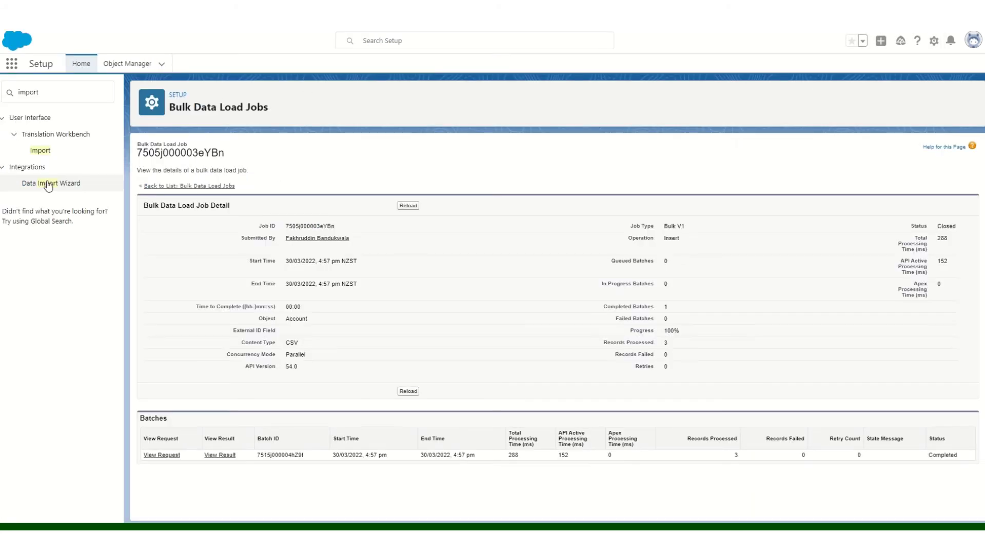
pyautogui.click(49, 184)
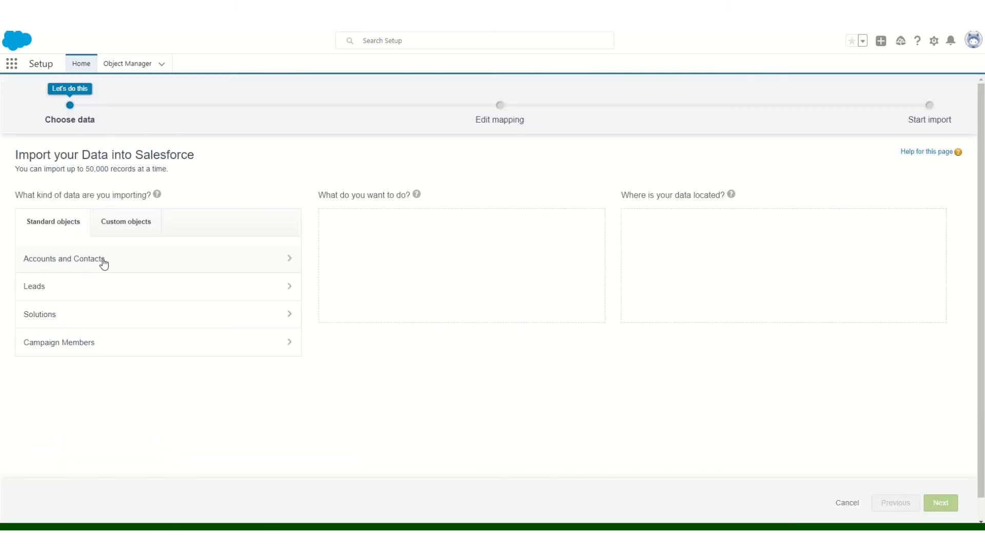
pyautogui.click(103, 260)
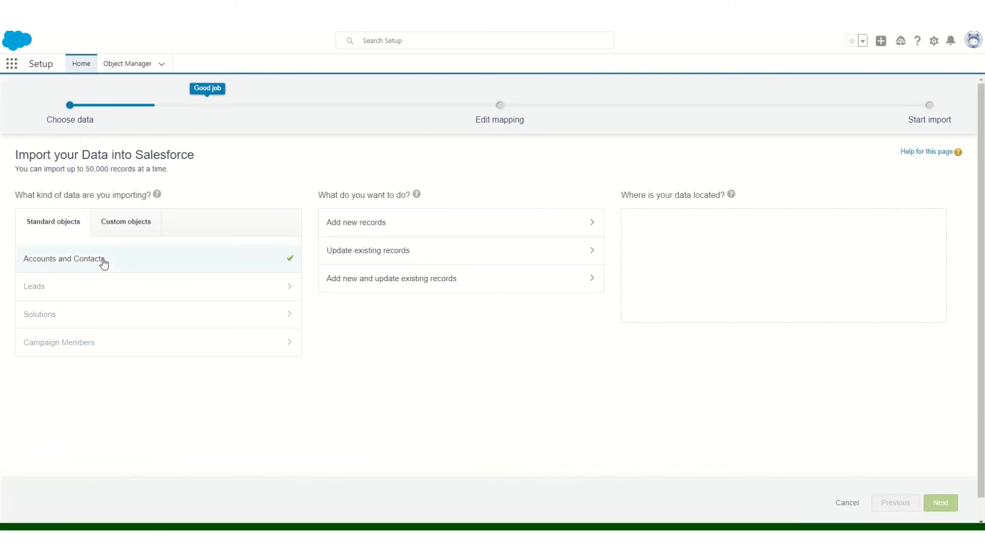
pyautogui.click(360, 256)
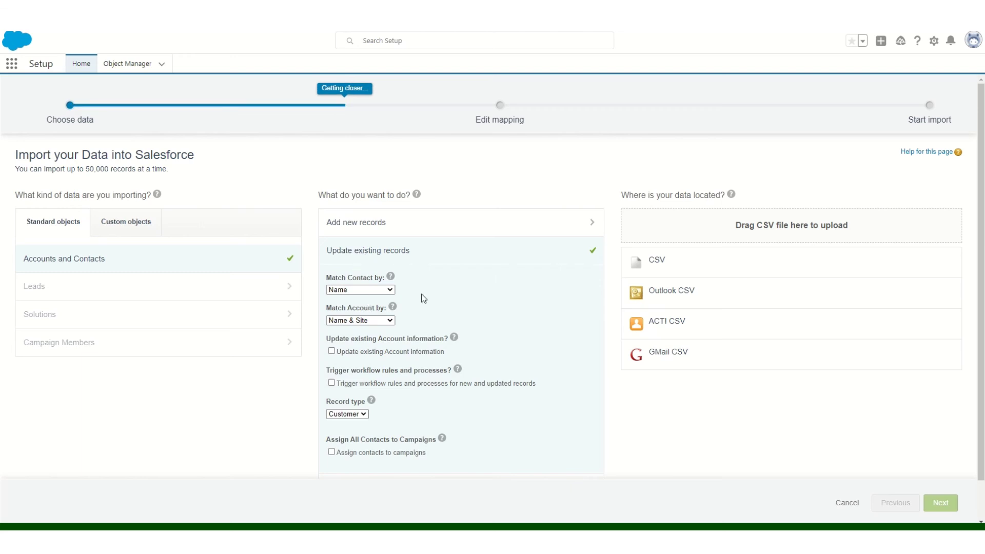
pyautogui.click(381, 290)
pyautogui.click(369, 302)
# Step: Select the edited report CSV as the upload file
pyautogui.click(657, 260)
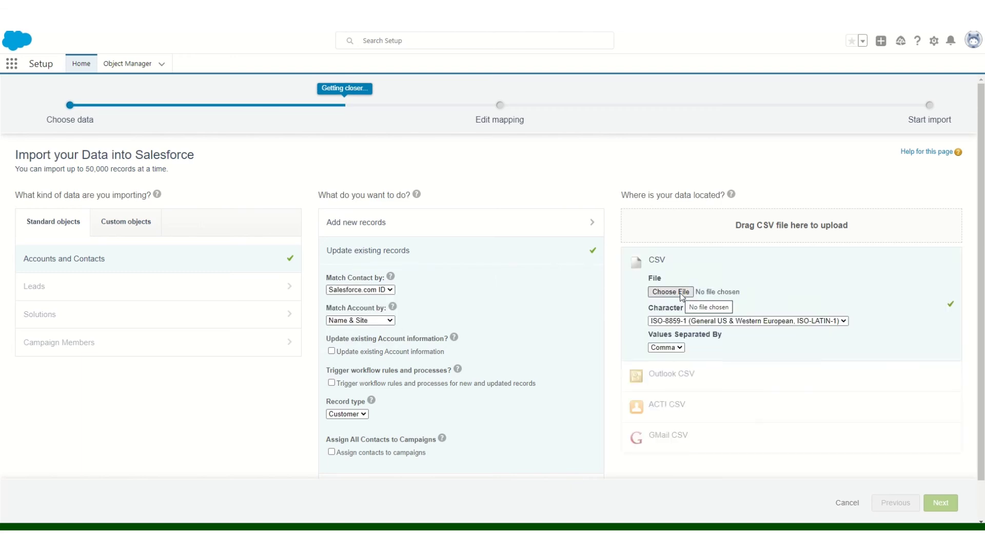
pyautogui.click(680, 293)
pyautogui.click(164, 90)
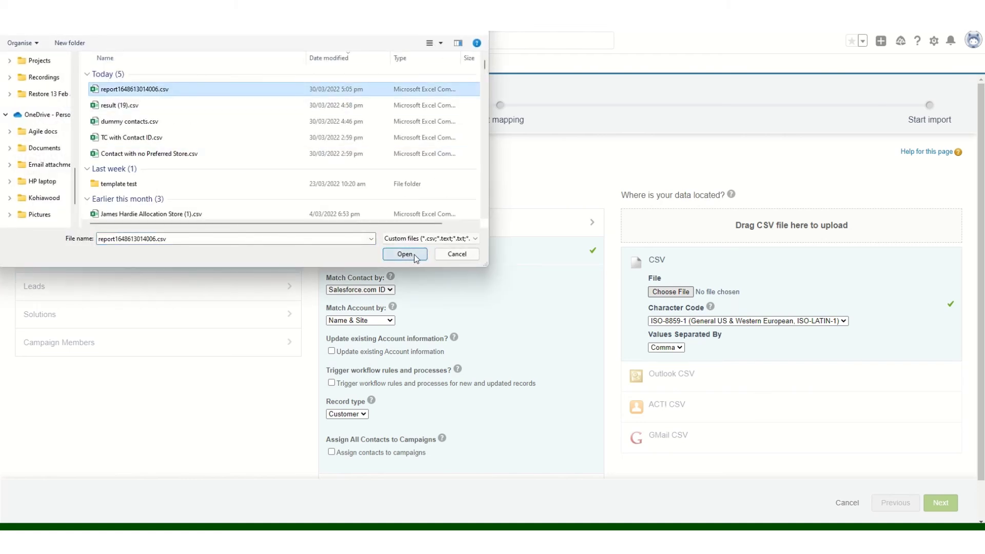
# Step: Map ContactID to Contact: Salesforce.com ID and start the update import
pyautogui.click(406, 254)
pyautogui.click(940, 503)
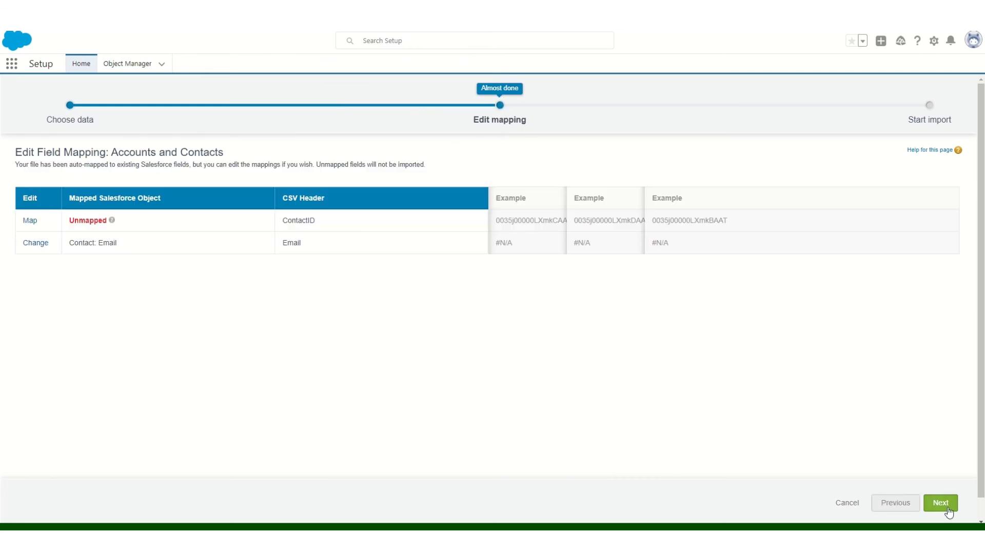
pyautogui.click(30, 220)
pyautogui.write('id')
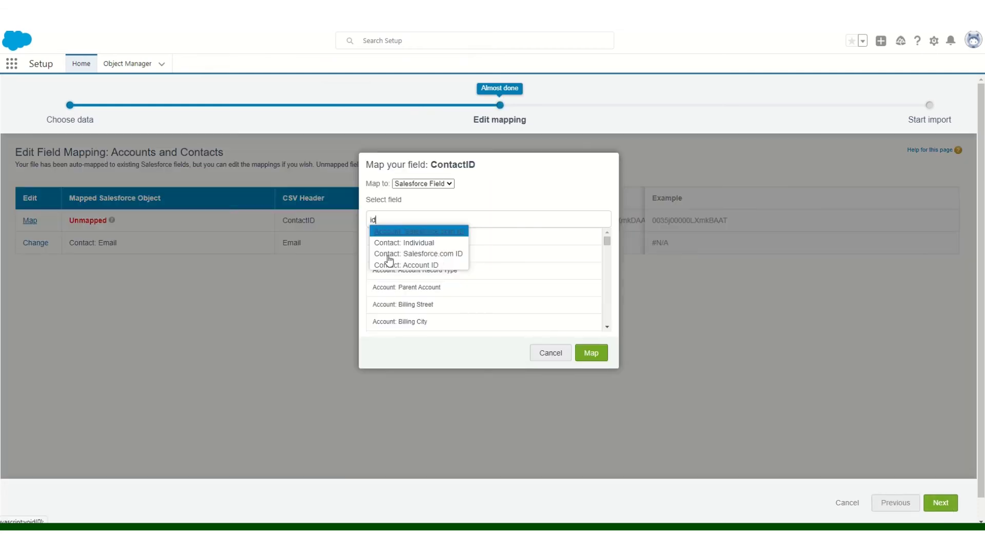
pyautogui.click(455, 260)
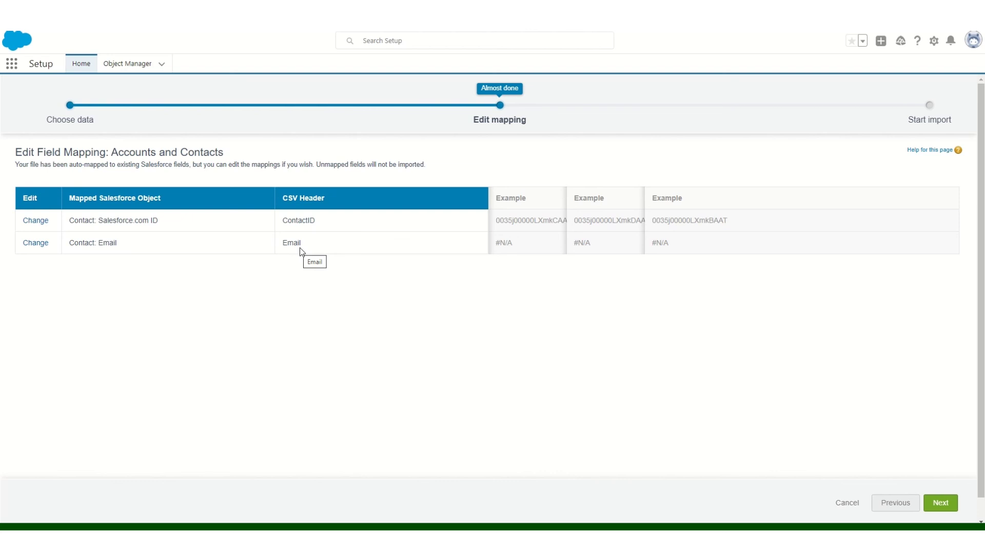
pyautogui.click(941, 502)
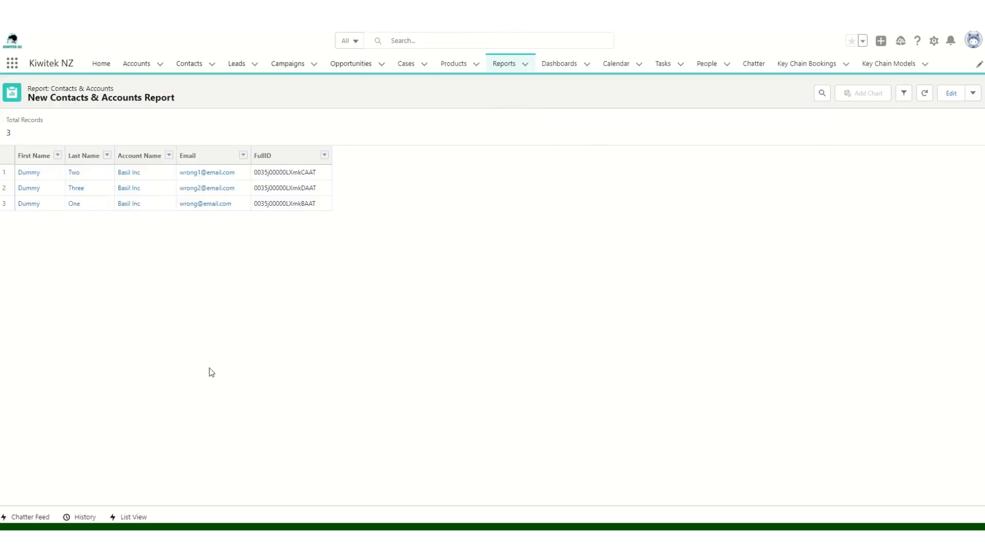
# Step: Show All Contacts and verify Dummy One, Two and Three at Basil Inc have blank emails
pyautogui.click(189, 63)
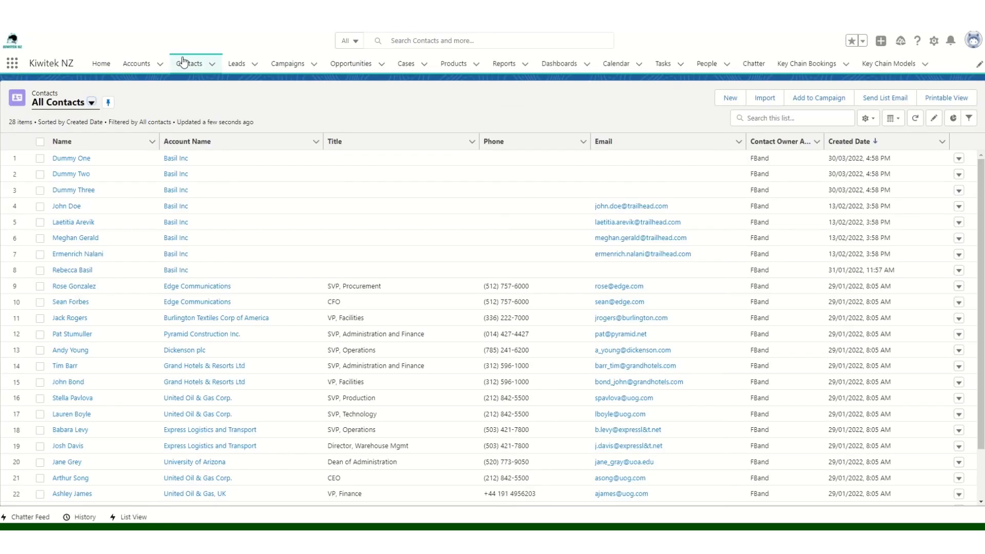
pyautogui.moveTo(616, 158)
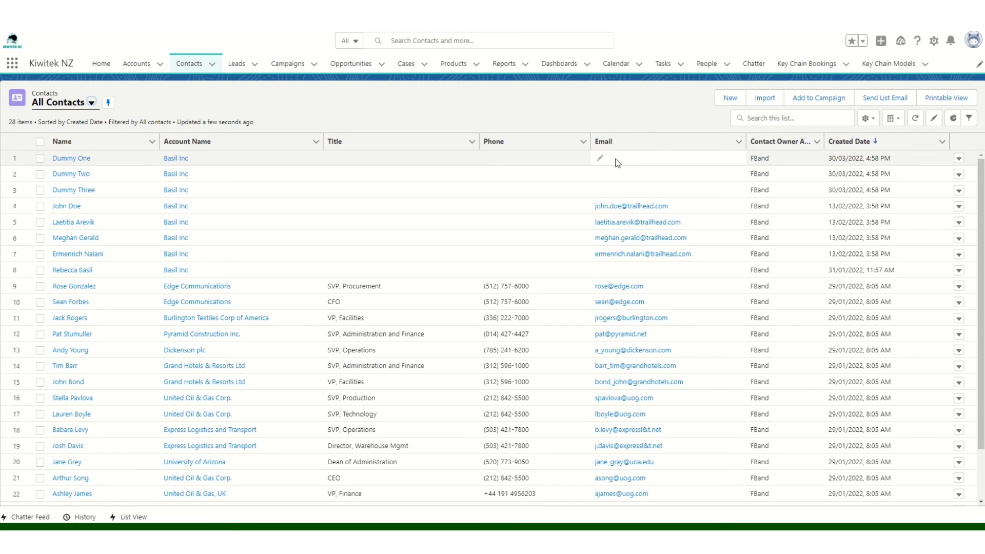
pyautogui.click(602, 160)
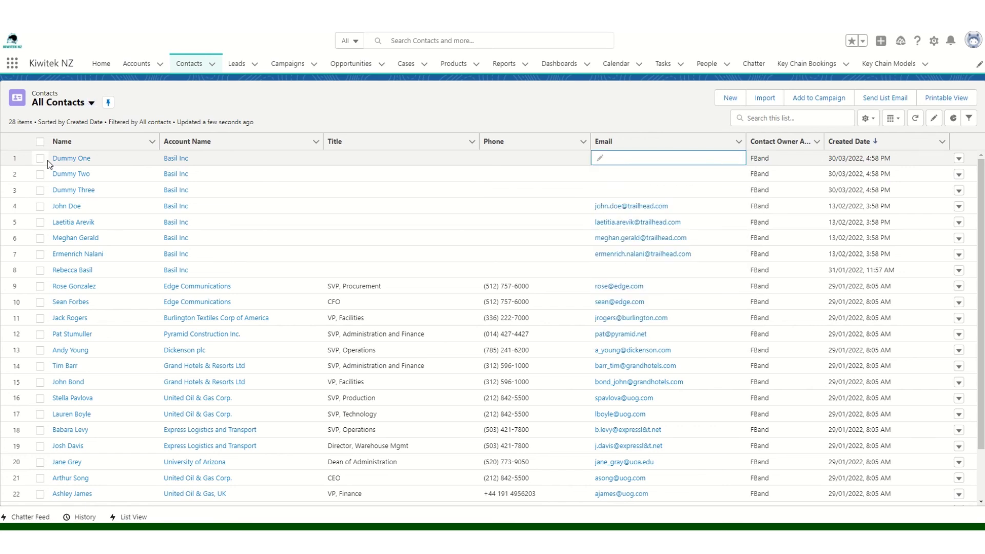